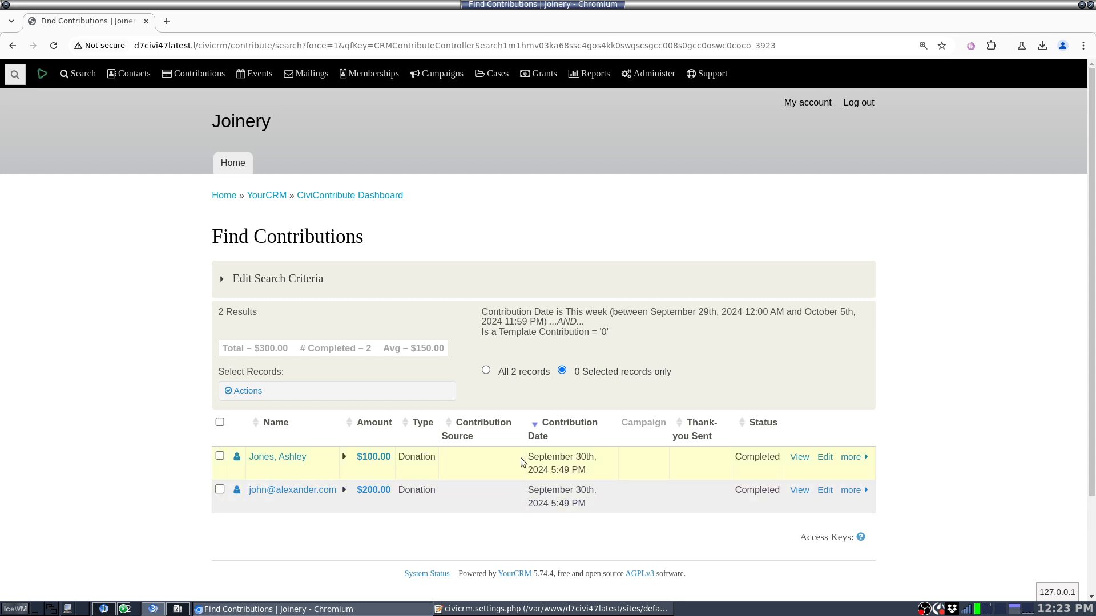
Step: Open the $100.00 contribution for editing, examine the donor duration and Donor assessment fields under Donor Information, and close it without saving
click(825, 457)
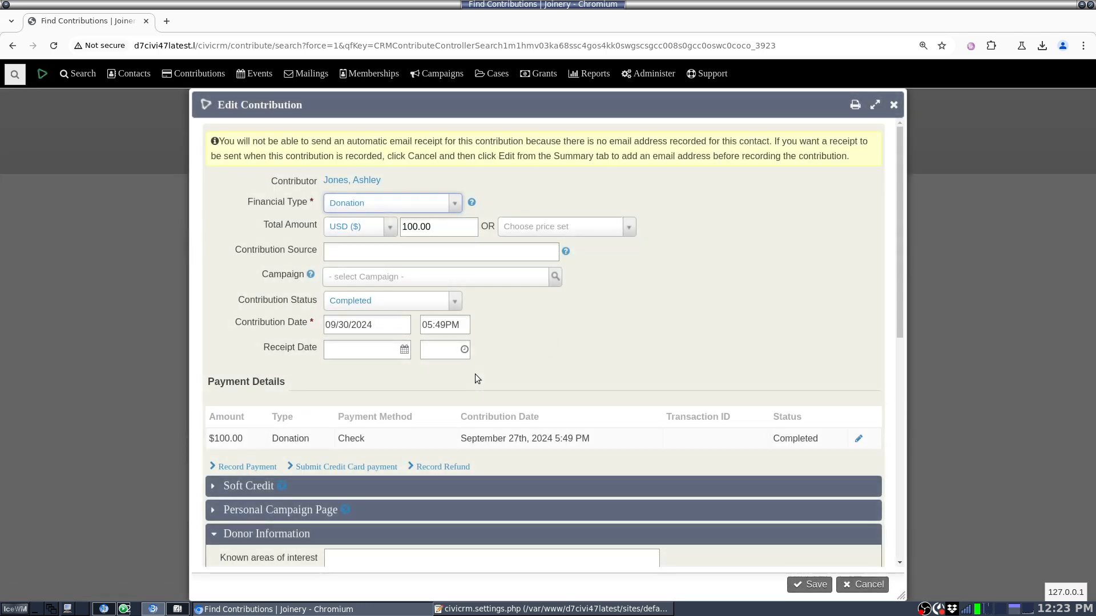
scroll(255, 413, down, 3)
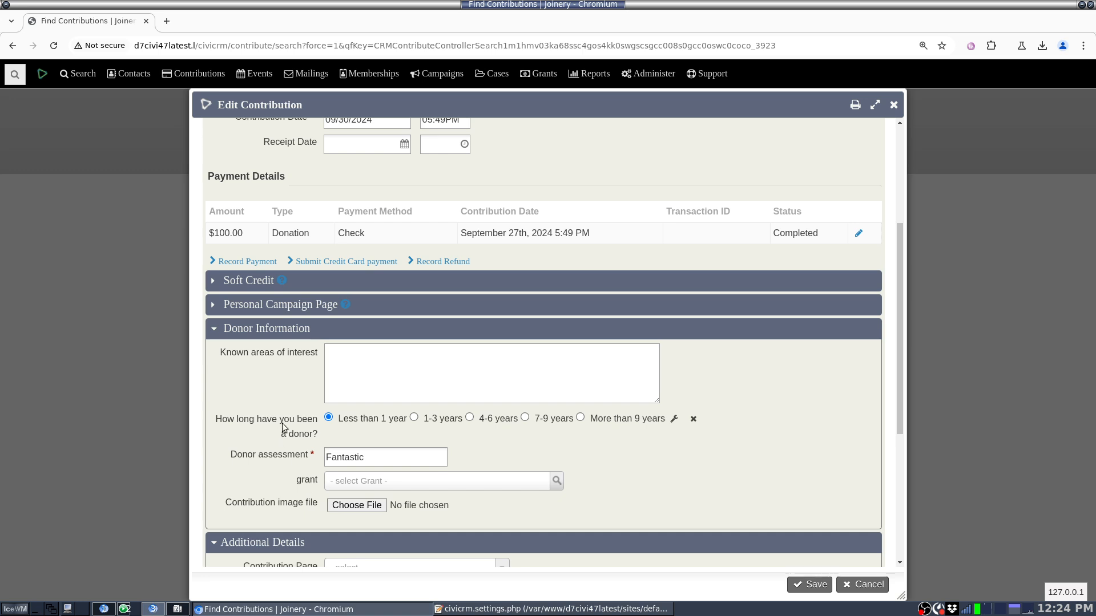
drag(212, 423, 319, 439)
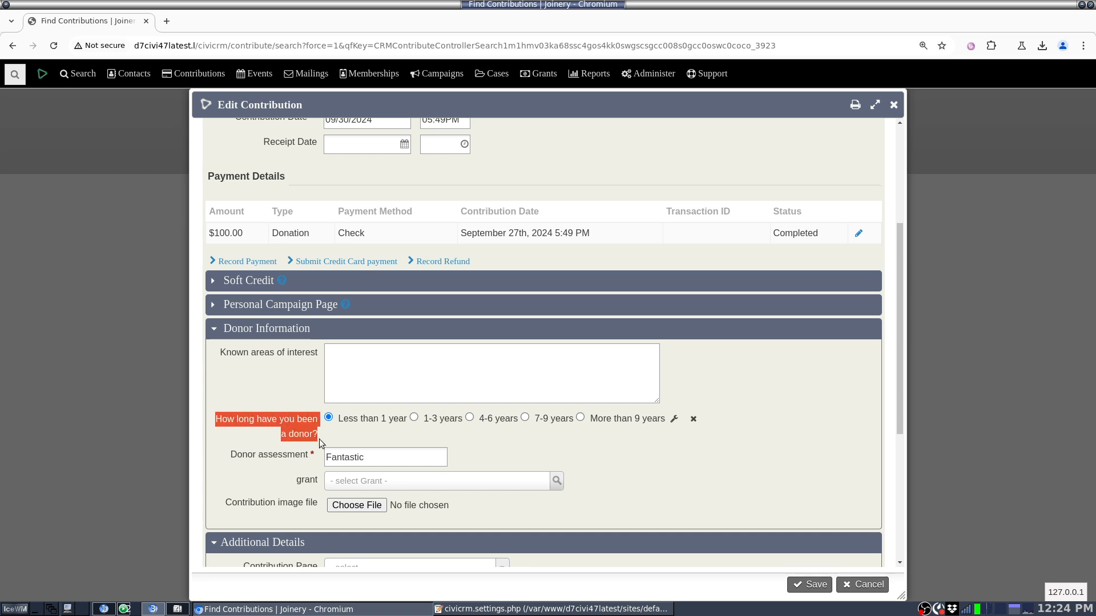
drag(225, 460, 309, 465)
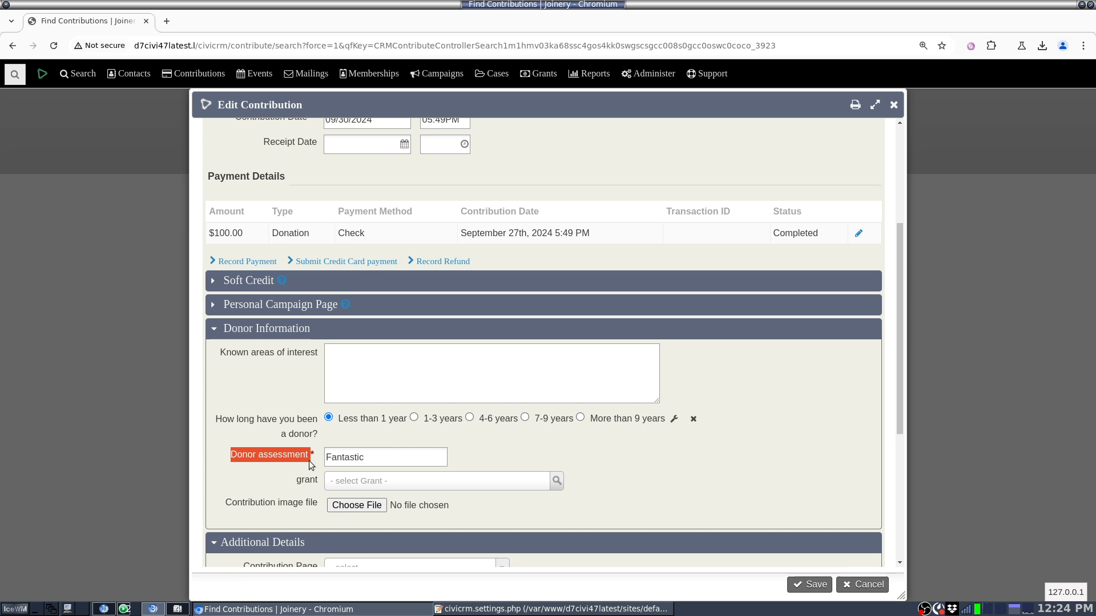
click(309, 464)
click(870, 587)
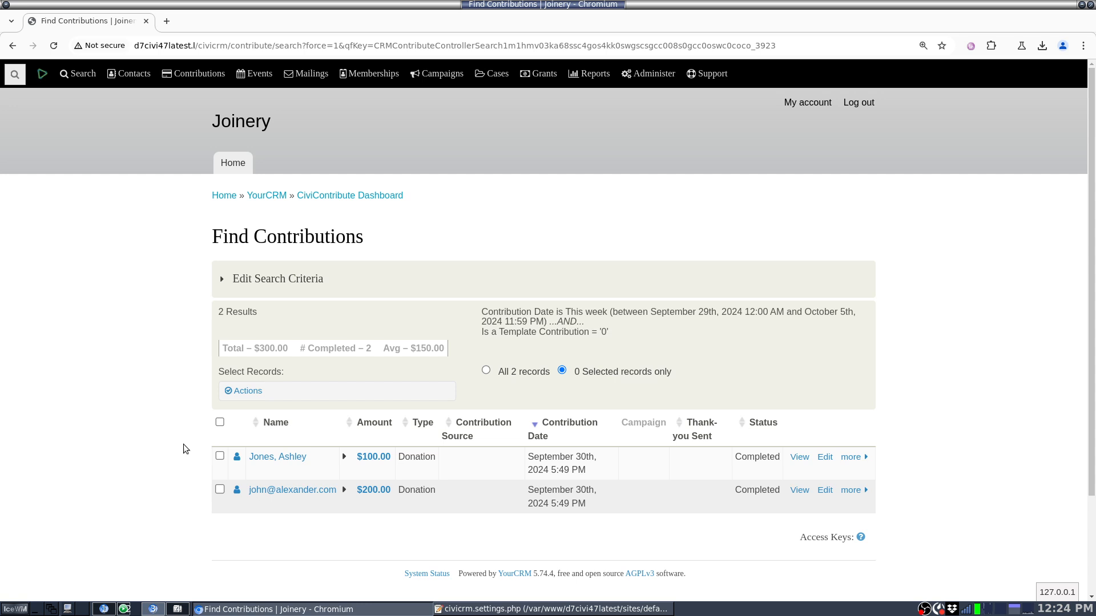
Step: Select all contributions in the results and start the "Thank-you letters - print or email" action for them
click(220, 423)
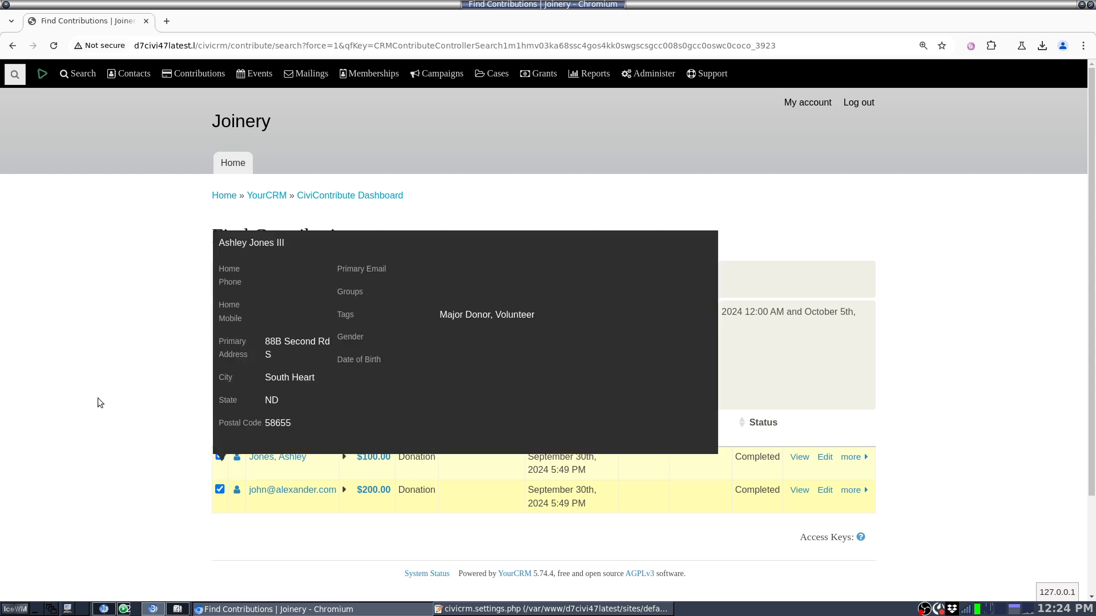
click(301, 396)
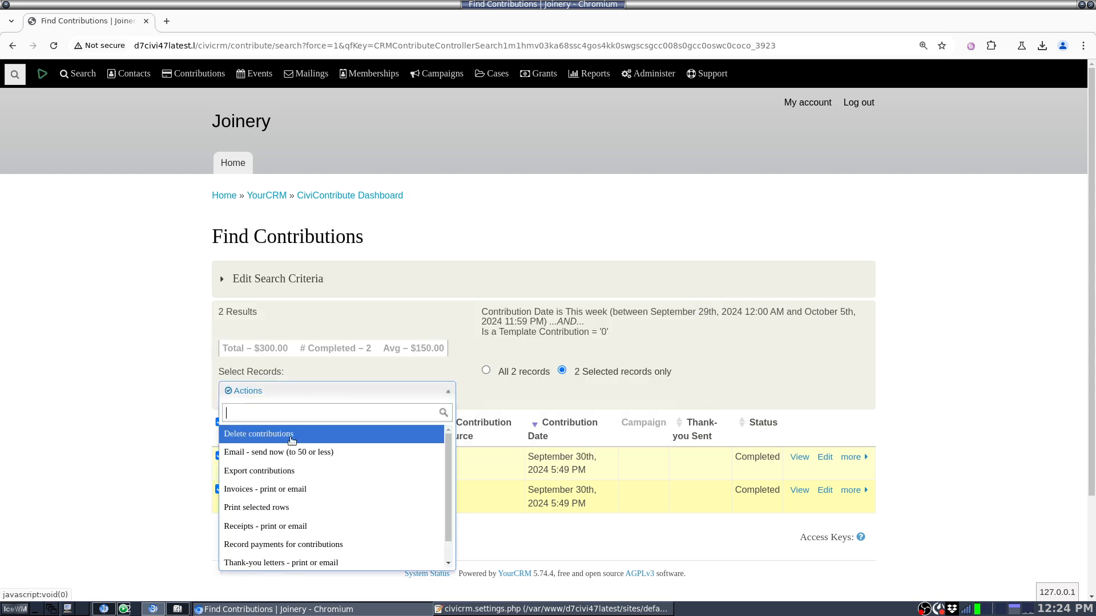
click(272, 559)
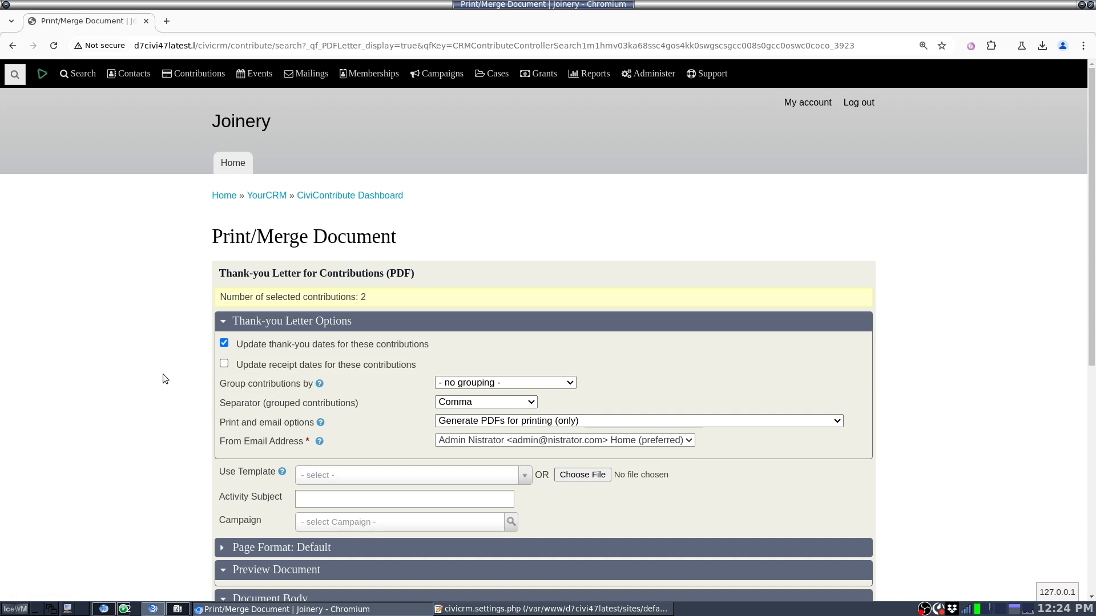
Step: Load the "Thank-you letter 1" template into the thank-you letter and read through the document body
scroll(137, 295, down, 3)
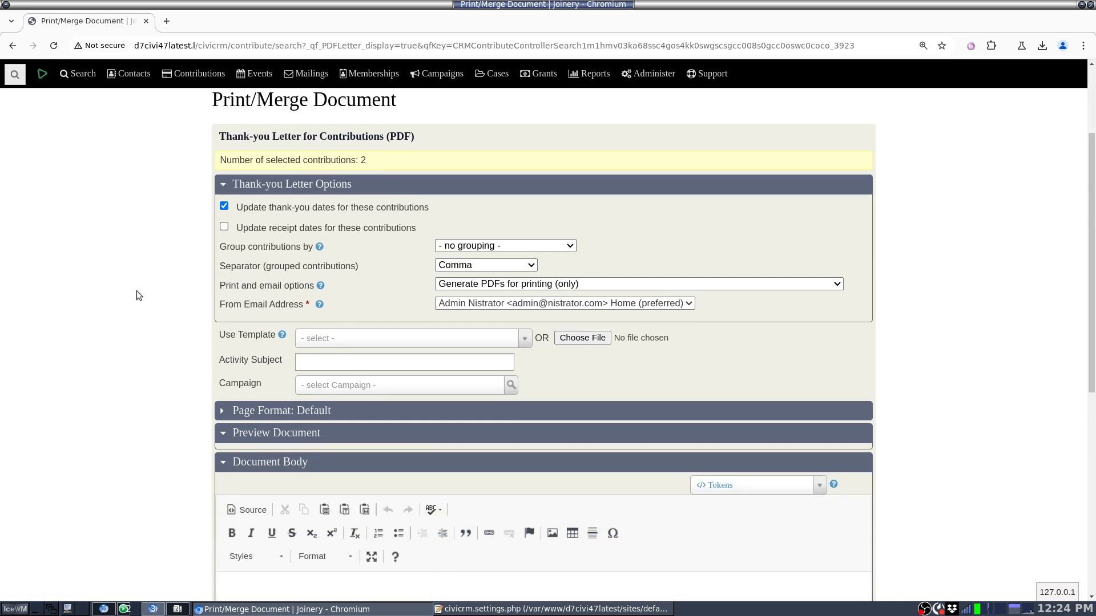
click(376, 340)
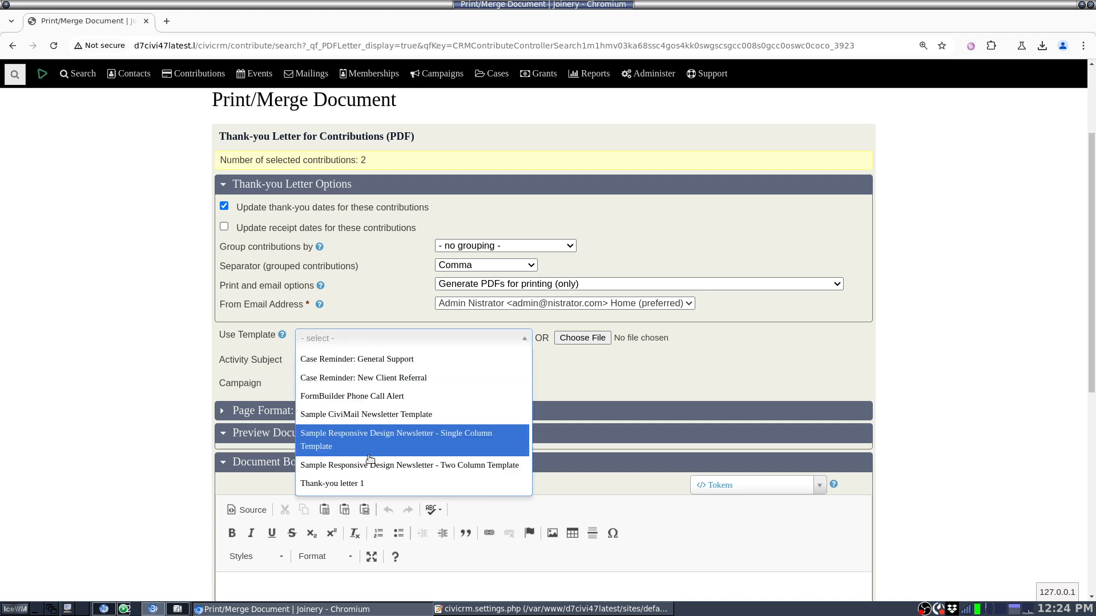
click(385, 485)
scroll(148, 424, down, 5)
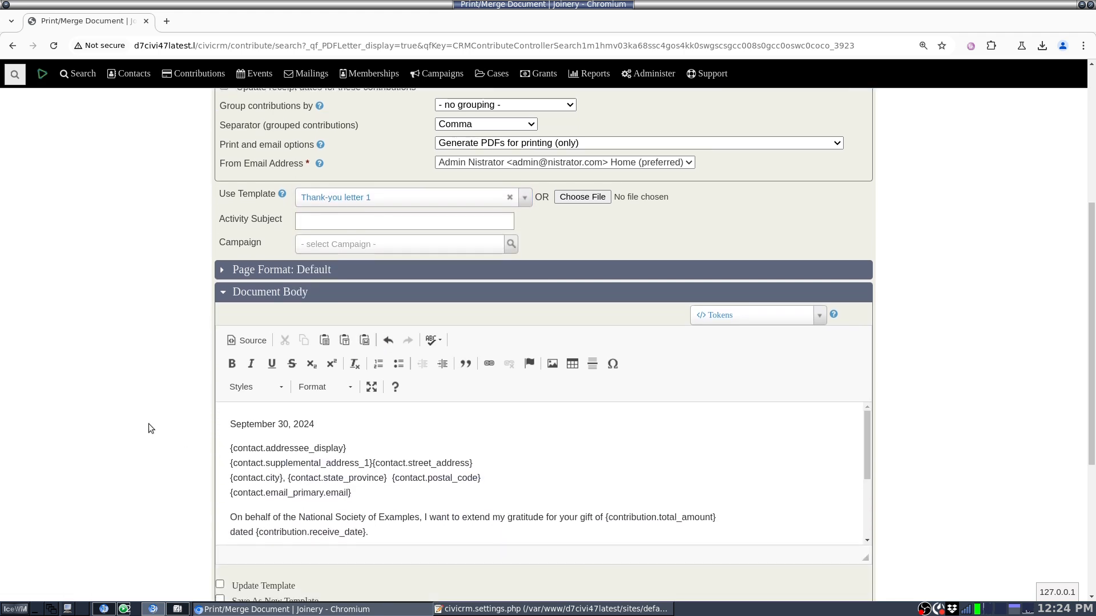
click(407, 420)
scroll(408, 420, down, 4)
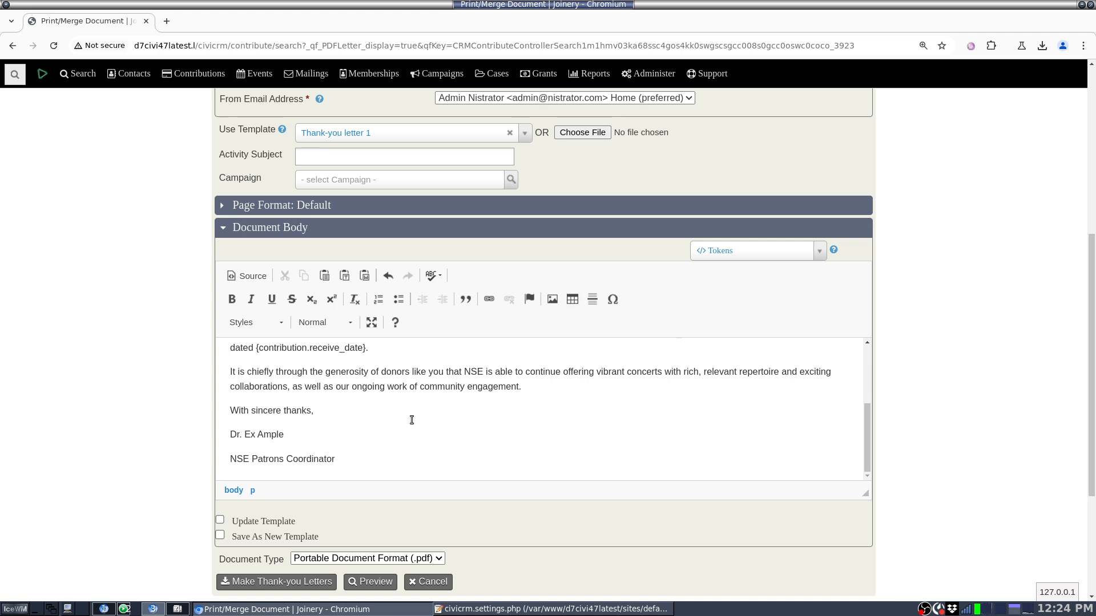
Step: Generate a PDF preview of the thank-you letters, review both pages, and close the preview
click(376, 582)
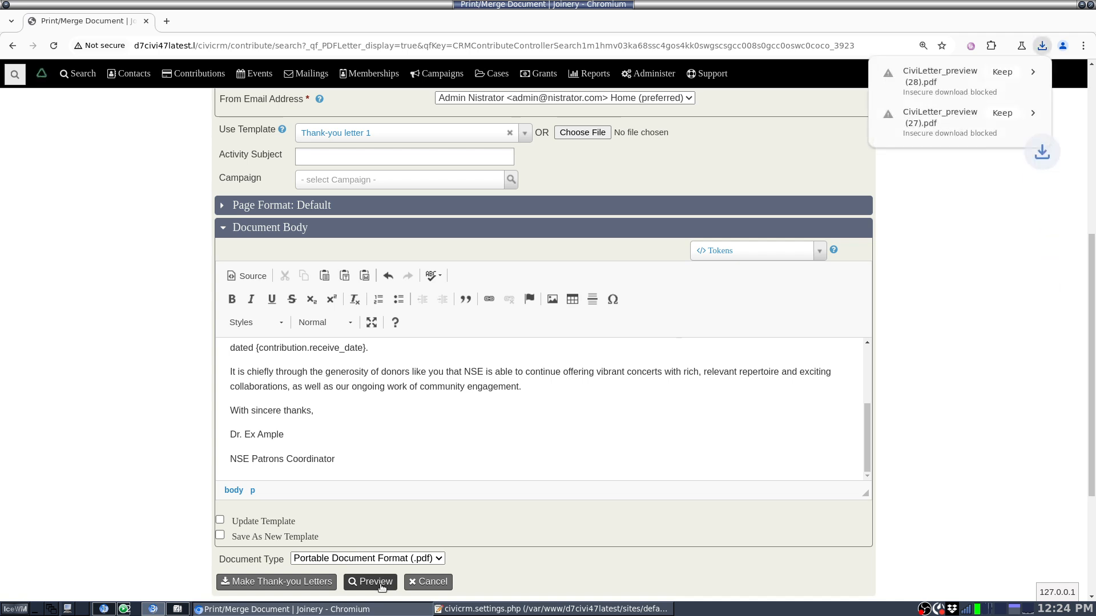
click(1022, 85)
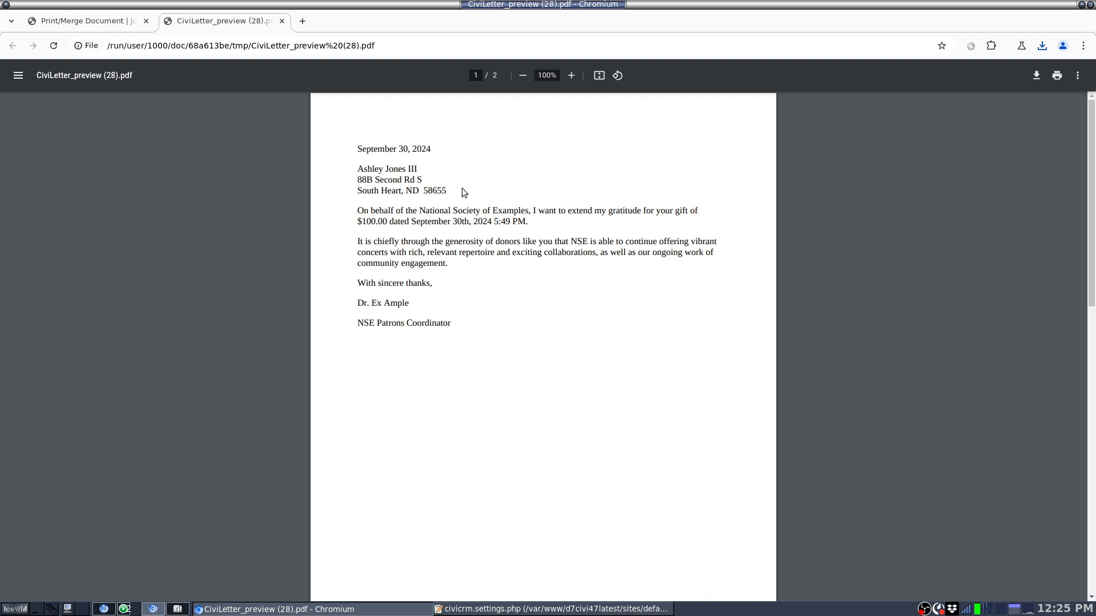
scroll(461, 187, down, 10)
scroll(461, 187, up, 2)
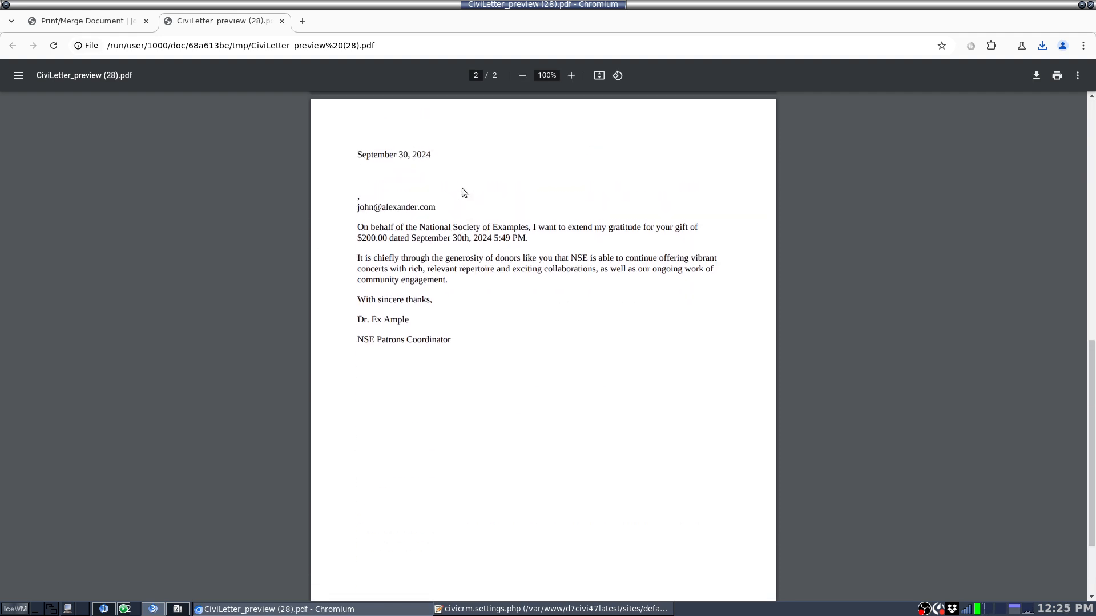
scroll(461, 187, up, 8)
click(282, 21)
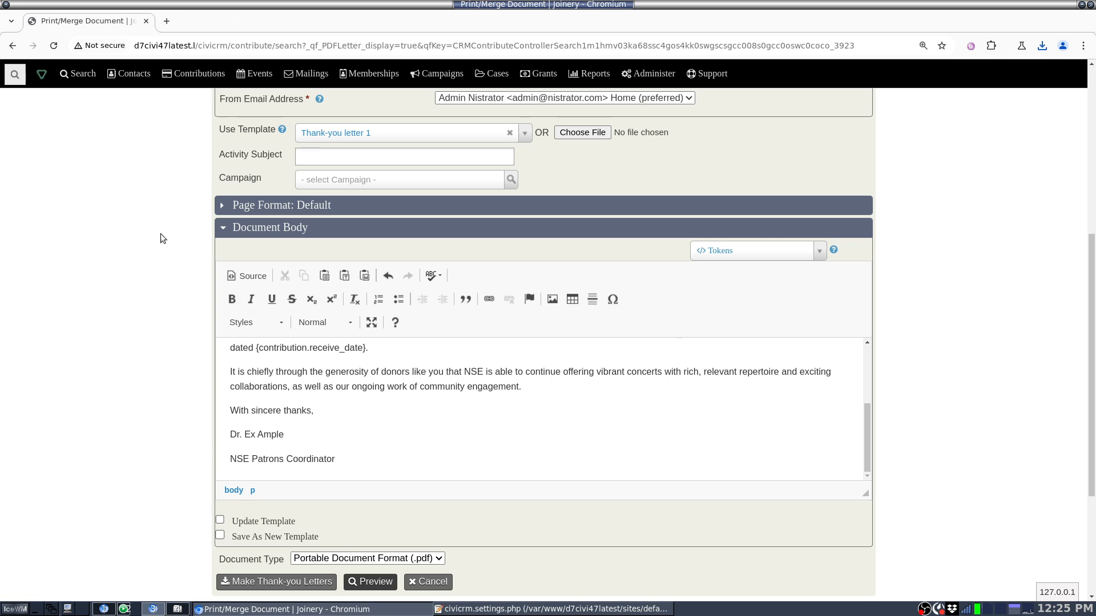
Step: Open the Message Templates administration page in a separate browser tab and open "Thank-you letter 1" for editing
scroll(94, 339, up, 6)
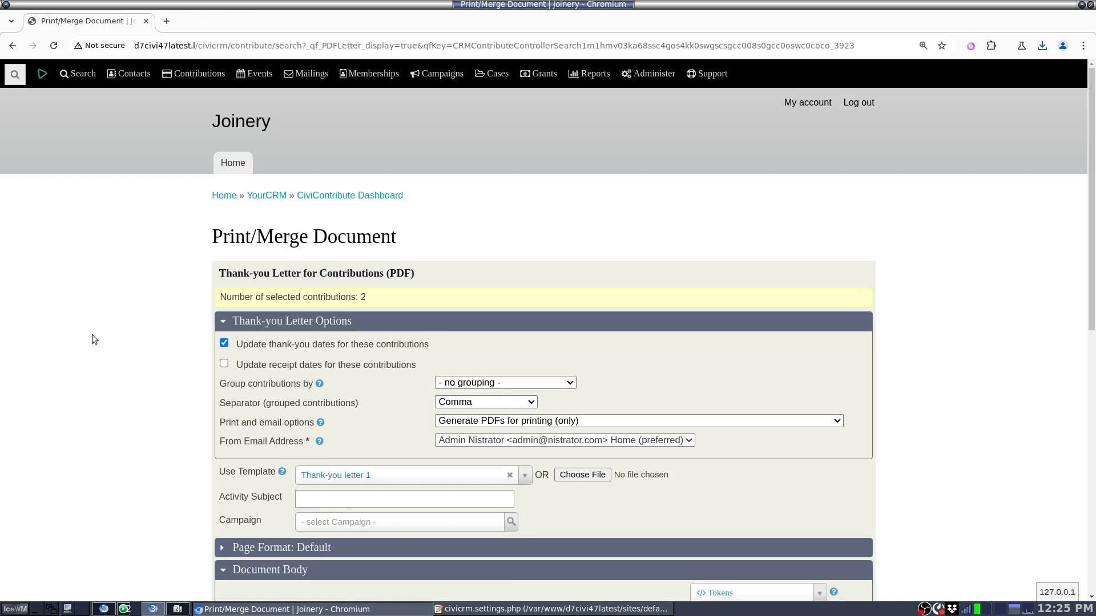
mouse_move(645, 71)
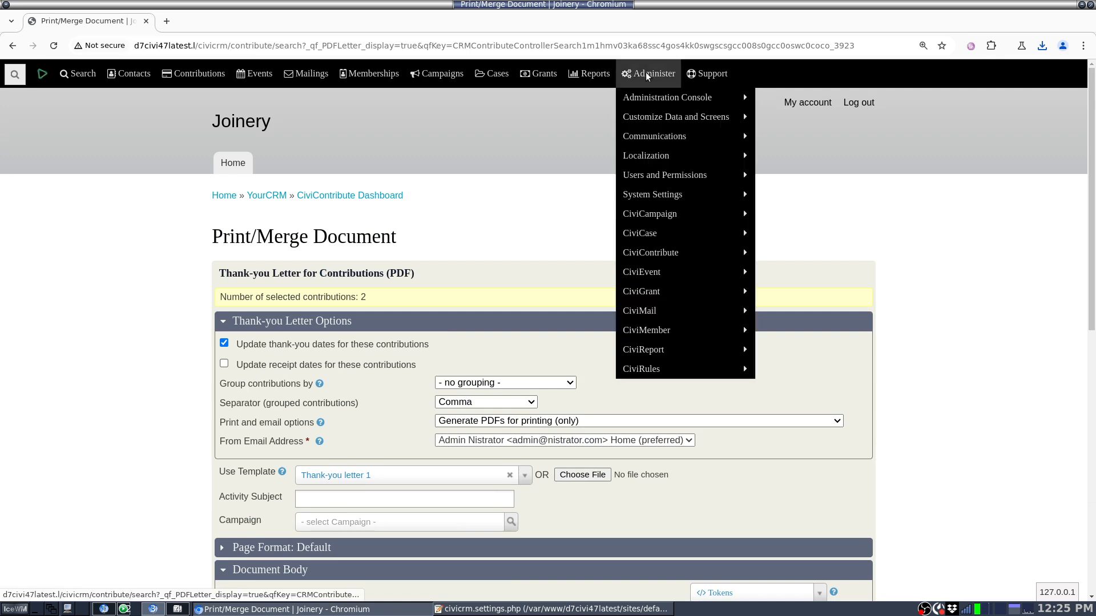
mouse_move(653, 139)
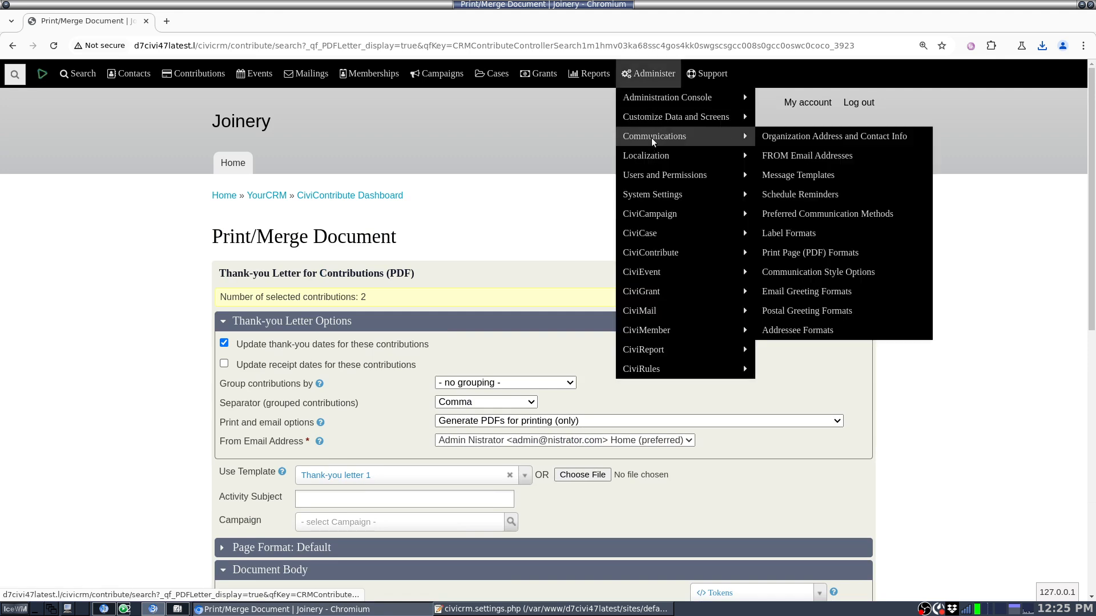
right_click(821, 175)
click(850, 186)
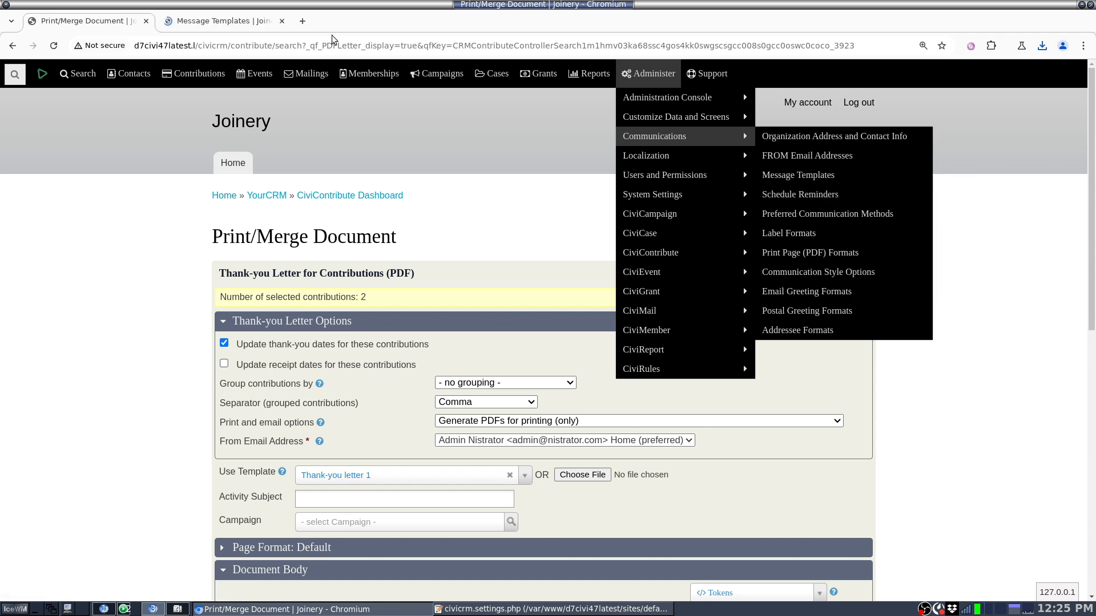
click(227, 22)
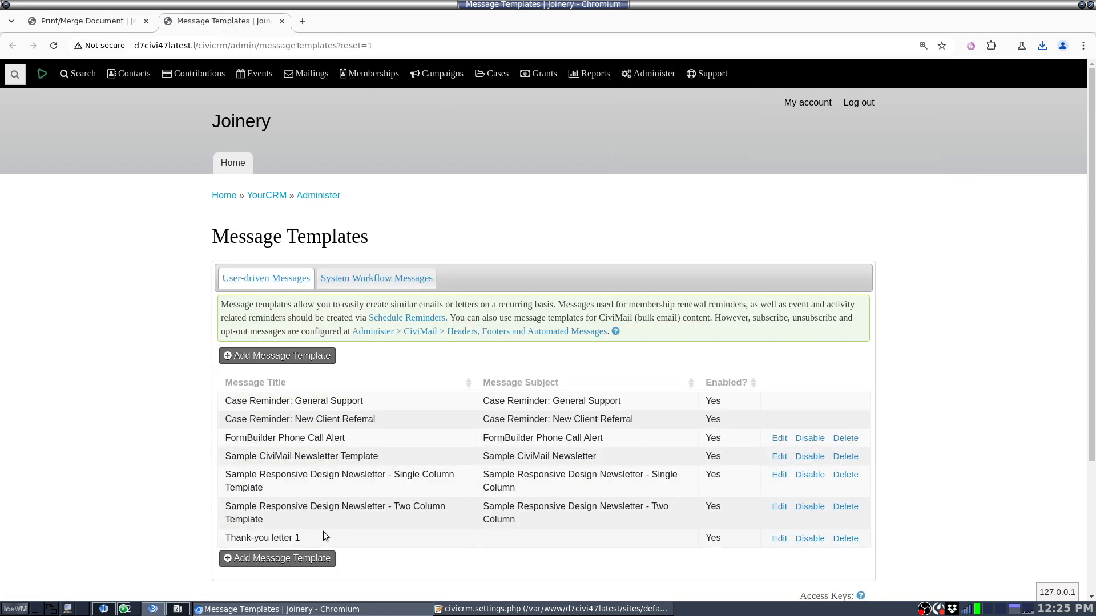
drag(301, 538, 237, 529)
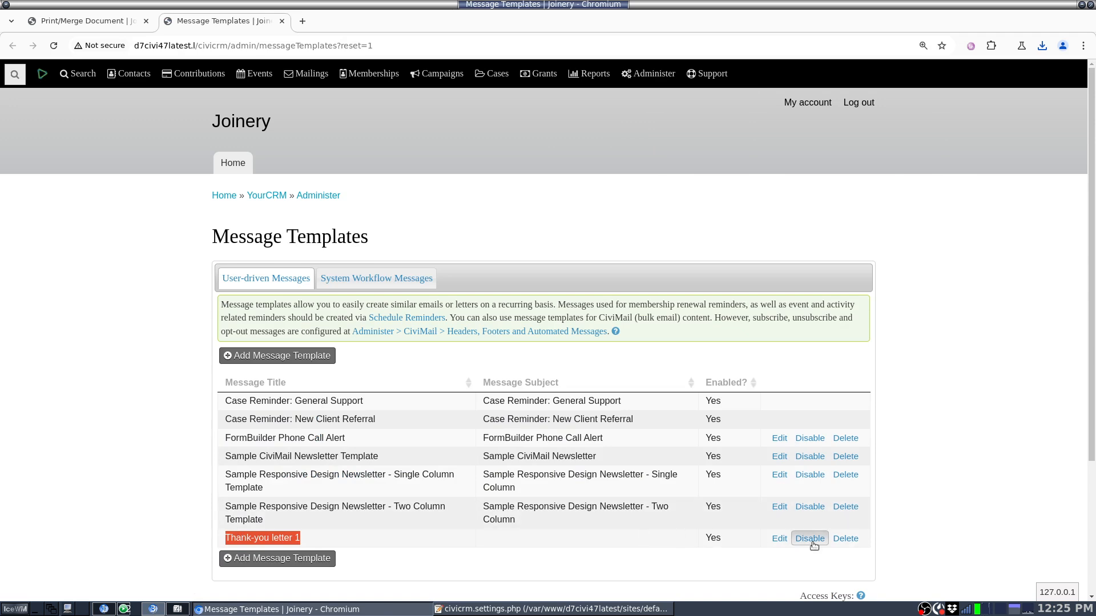
click(779, 538)
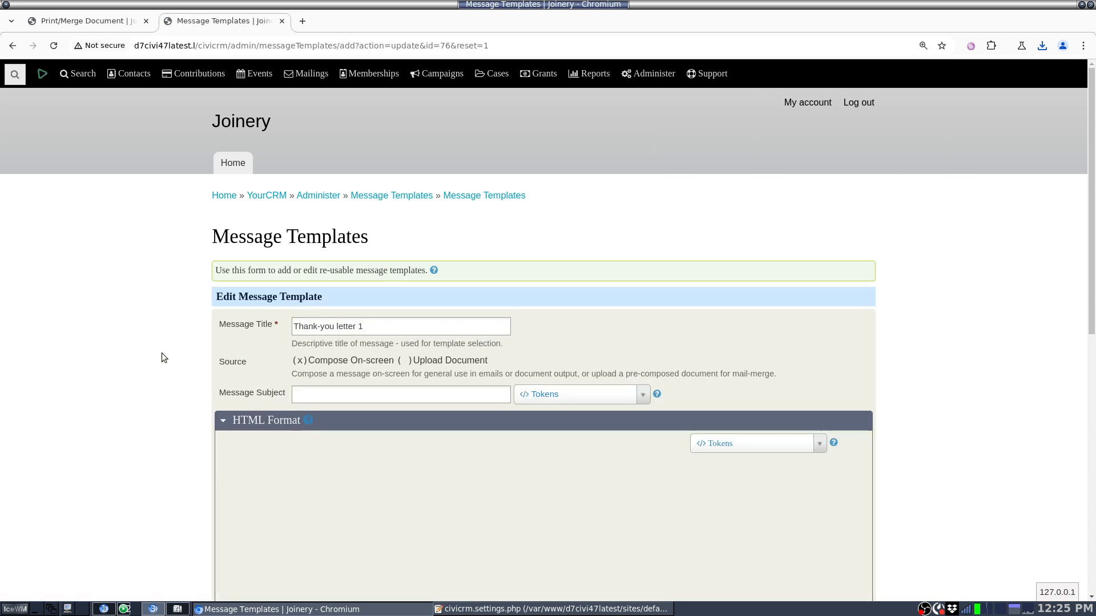
Step: Insert the greeting "Hi {contact.first_name}," above the "On behalf of" paragraph using the contact First Name token, followed by a blank line
scroll(172, 375, down, 5)
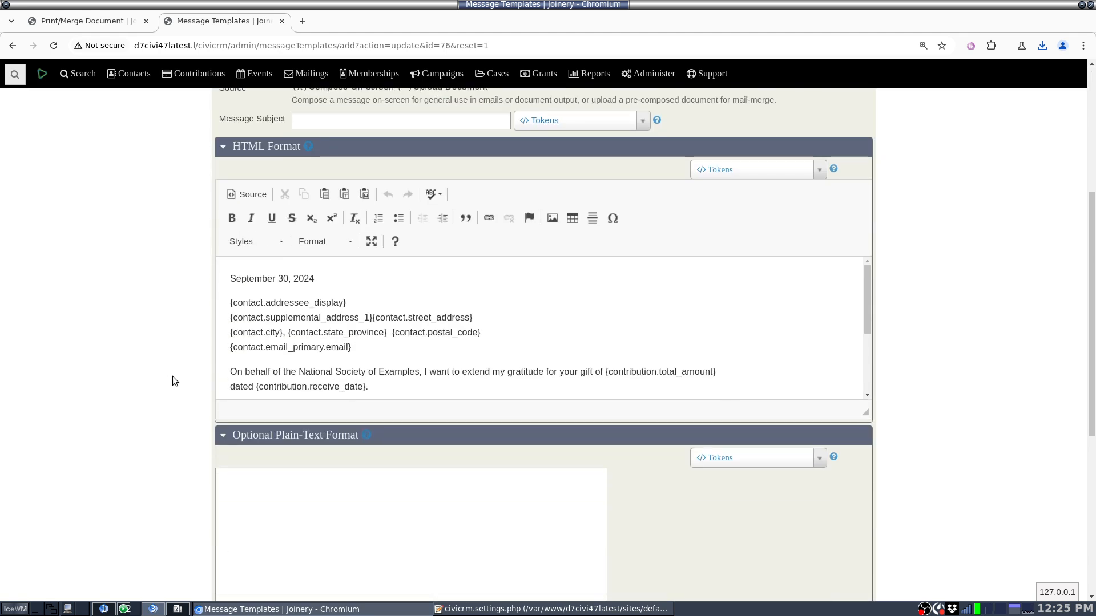
click(402, 358)
key(Return)
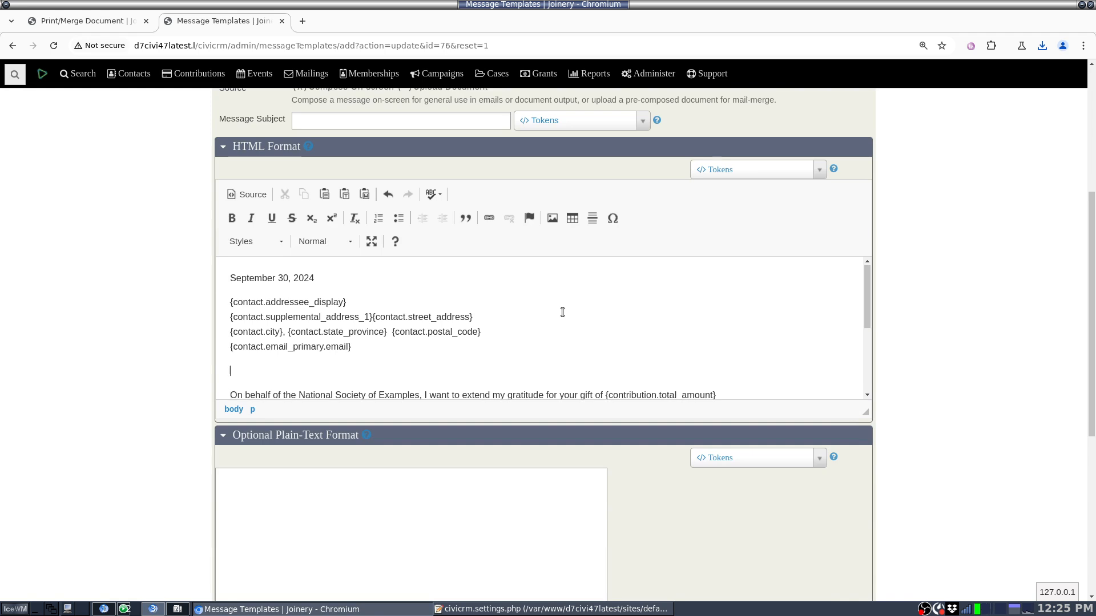
click(752, 170)
text(first)
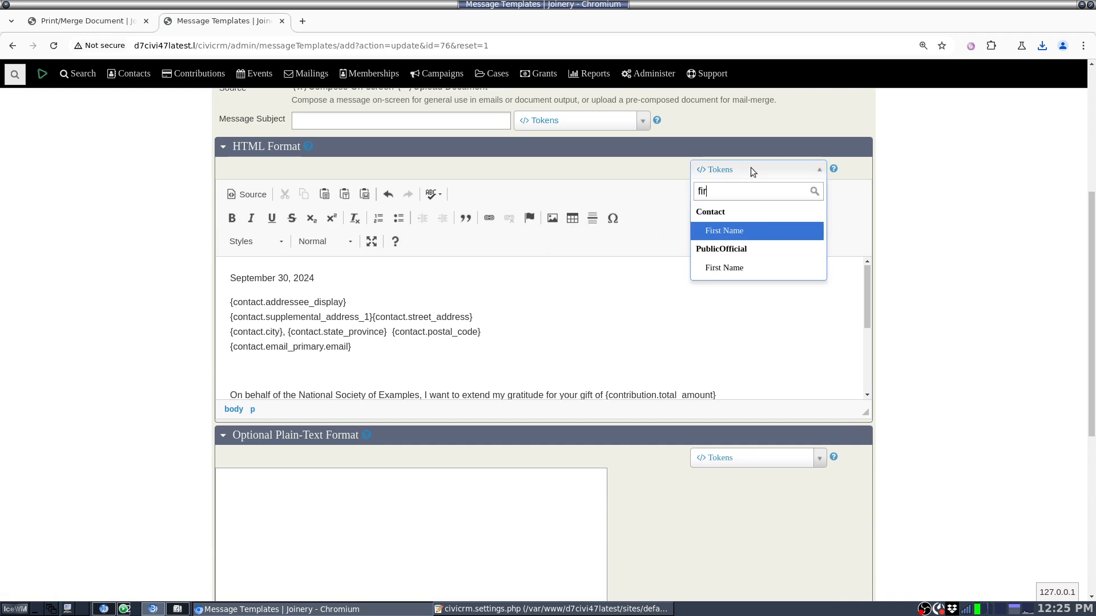
key(Return)
key(Home)
text(Hi )
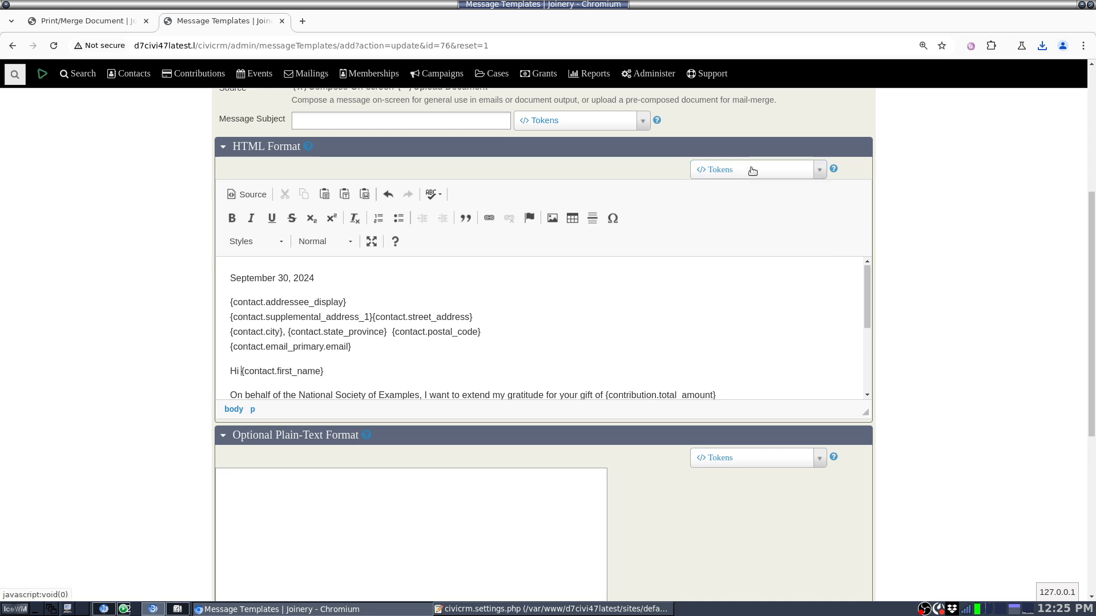
text(,)
key(Return)
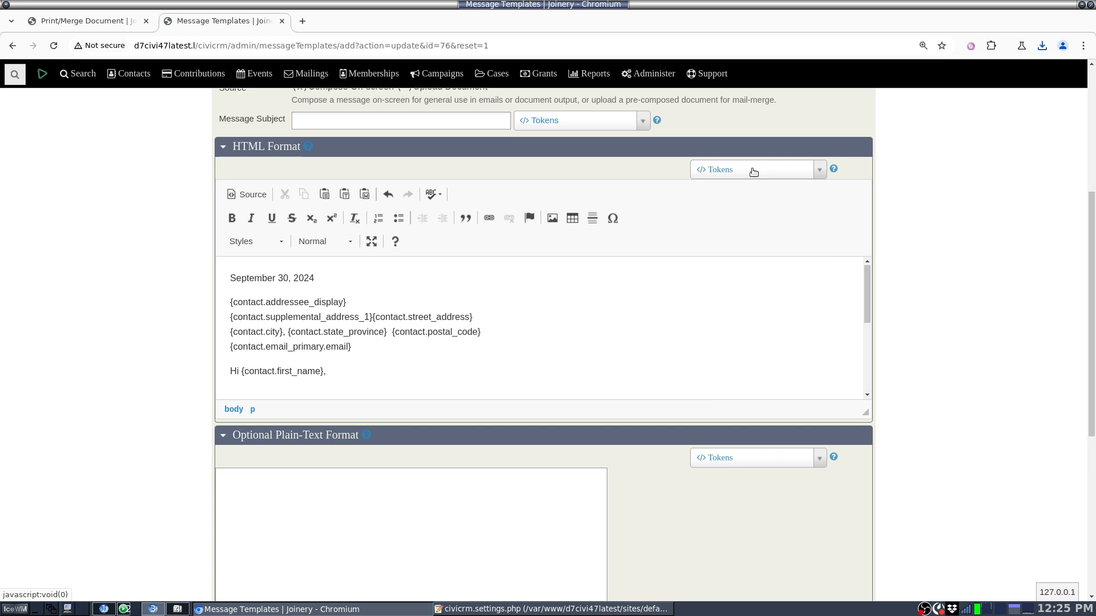
Step: Search the HTML format's tokens for the contribution's custom donor fields with "assess" and "how", and close the list
click(753, 170)
text(assess)
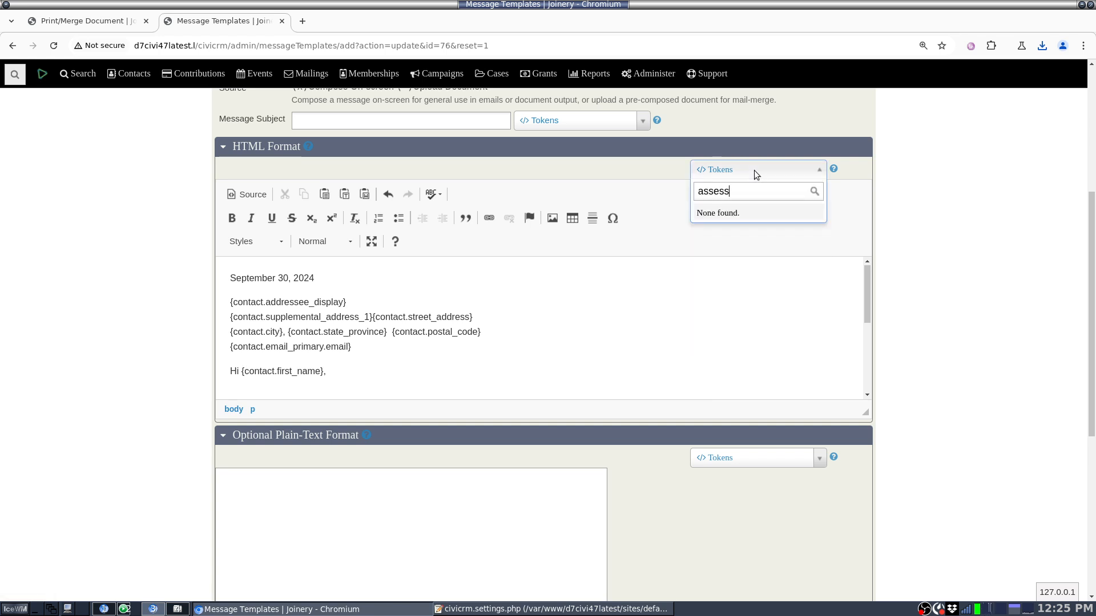
key(ctrl+a)
text(how n)
key(ctrl+shift+Left)
key(ctrl+shift+Left)
key(BackSpace)
click(450, 313)
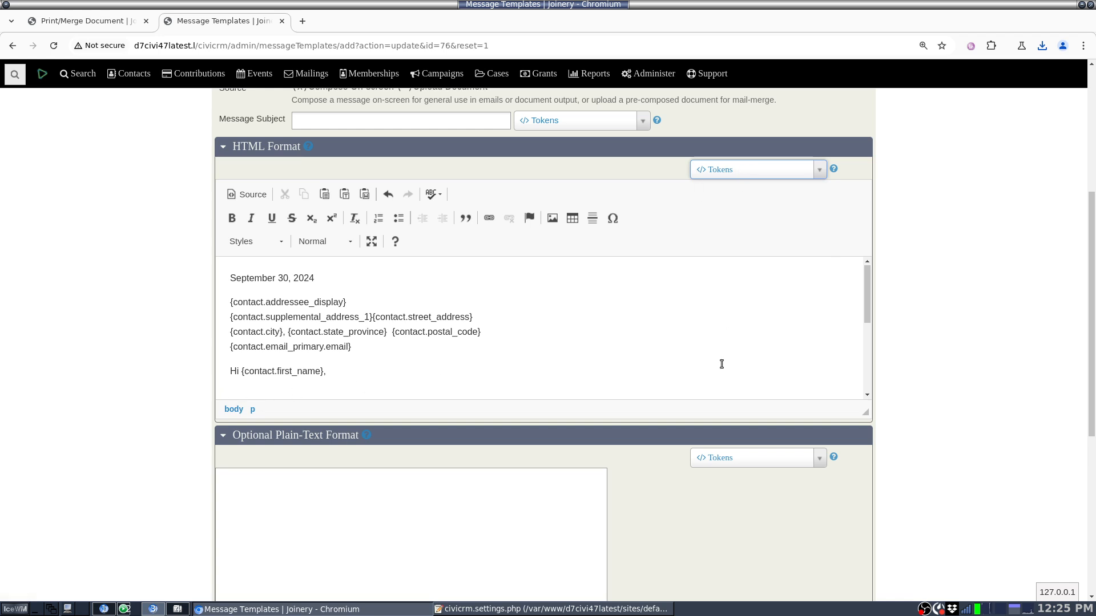
scroll(721, 362, down, 2)
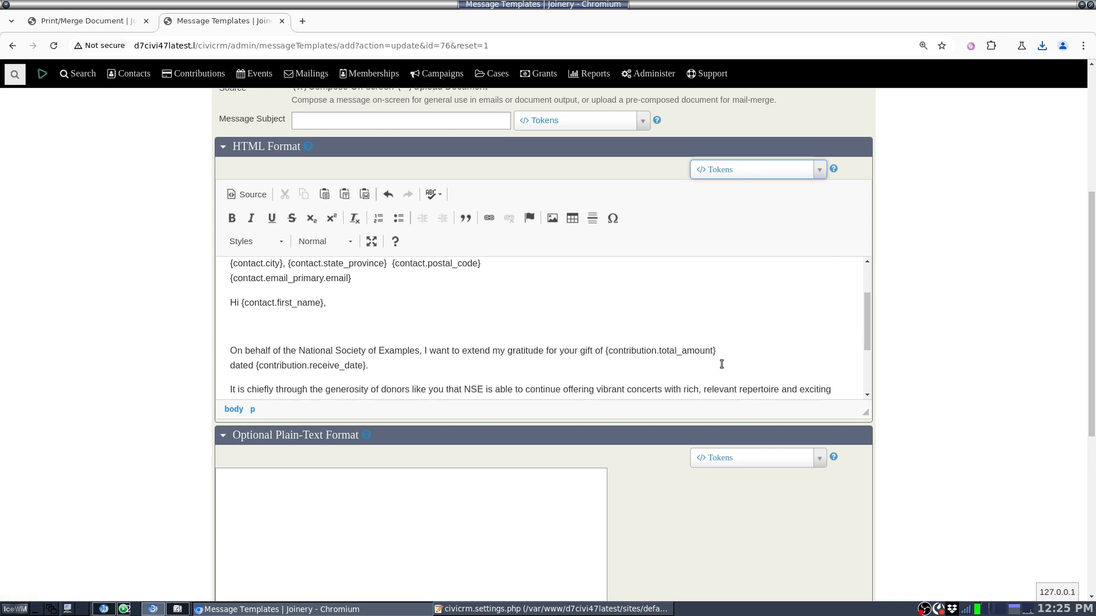
click(518, 322)
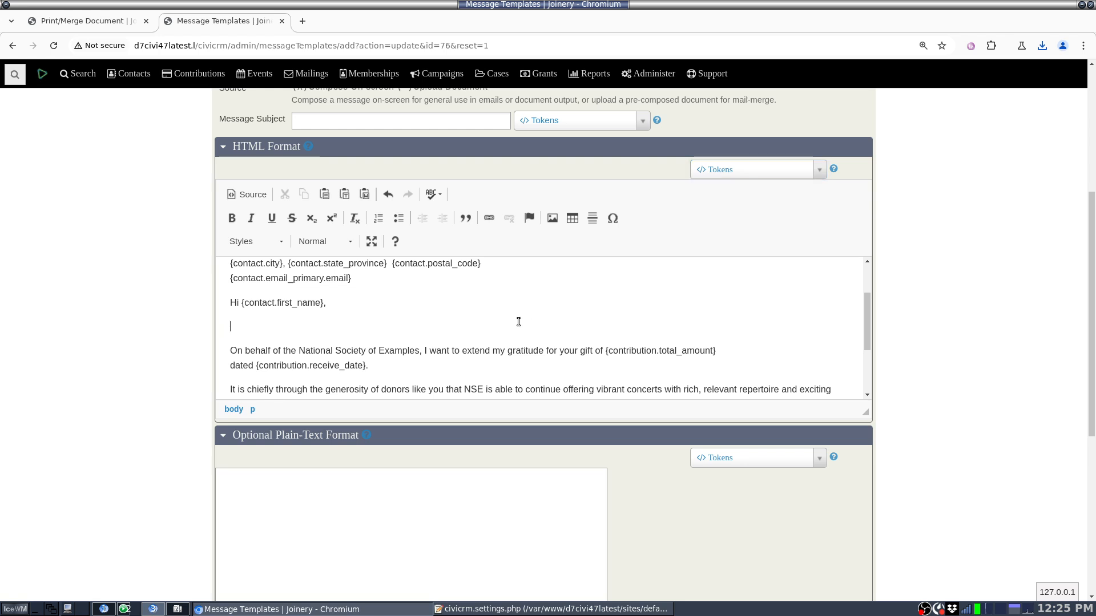
scroll(84, 297, up, 5)
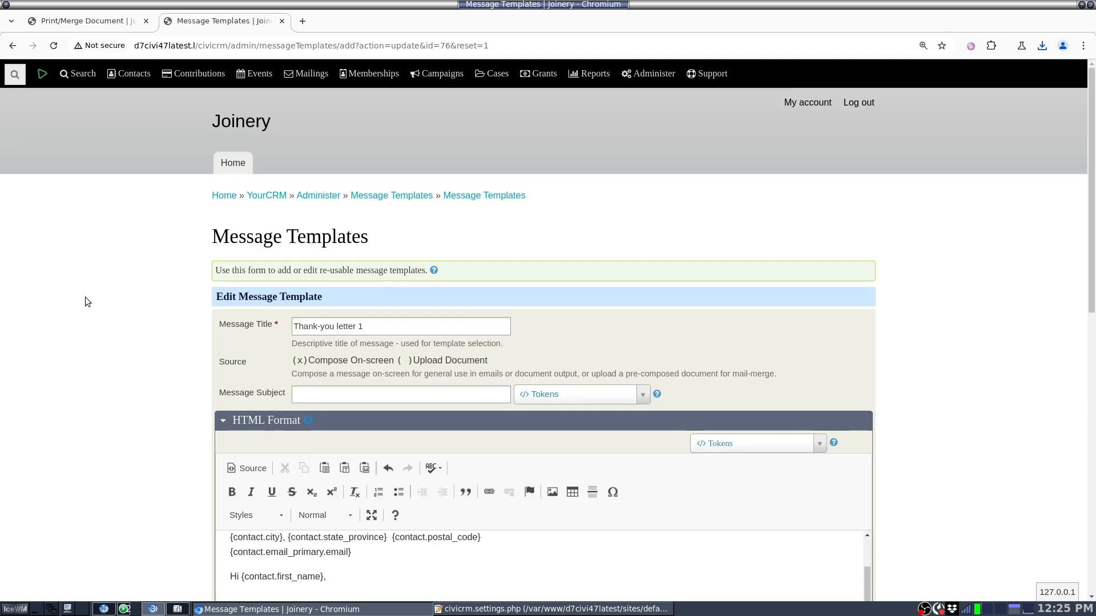
scroll(85, 301, down, 1)
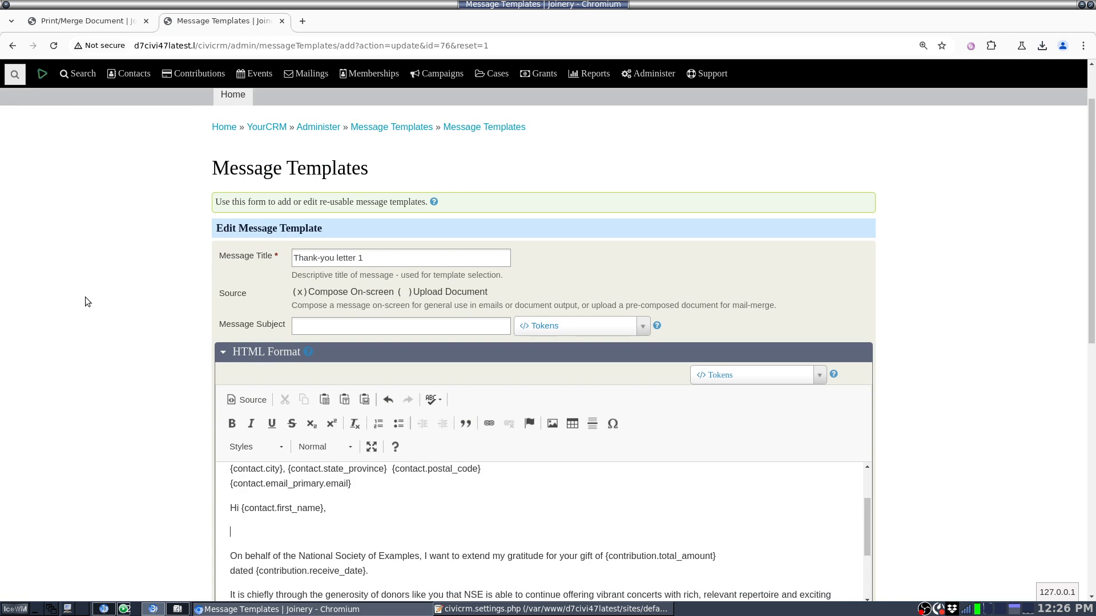
scroll(85, 297, down, 2)
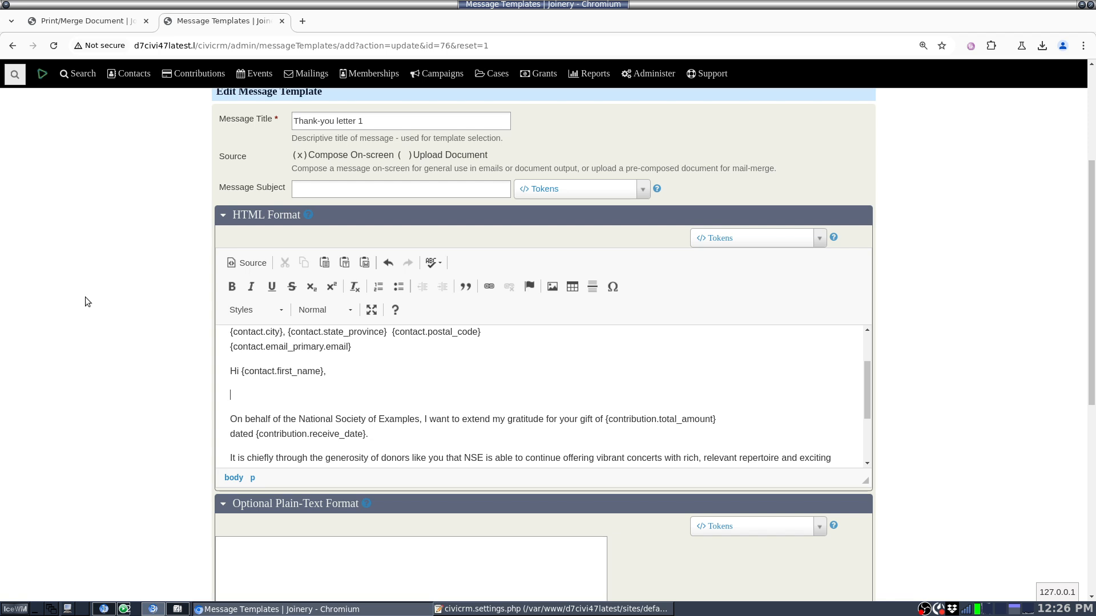
scroll(85, 302, up, 3)
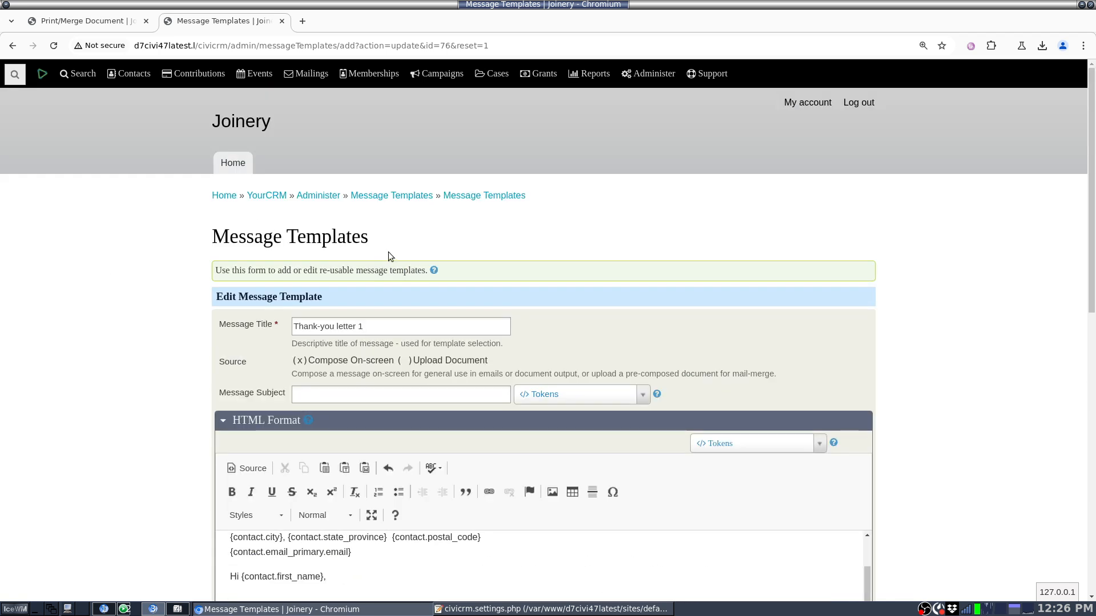
Step: Leave the template without saving, return to the Message Templates list and reopen "Thank-you letter 1" for editing
mouse_move(653, 71)
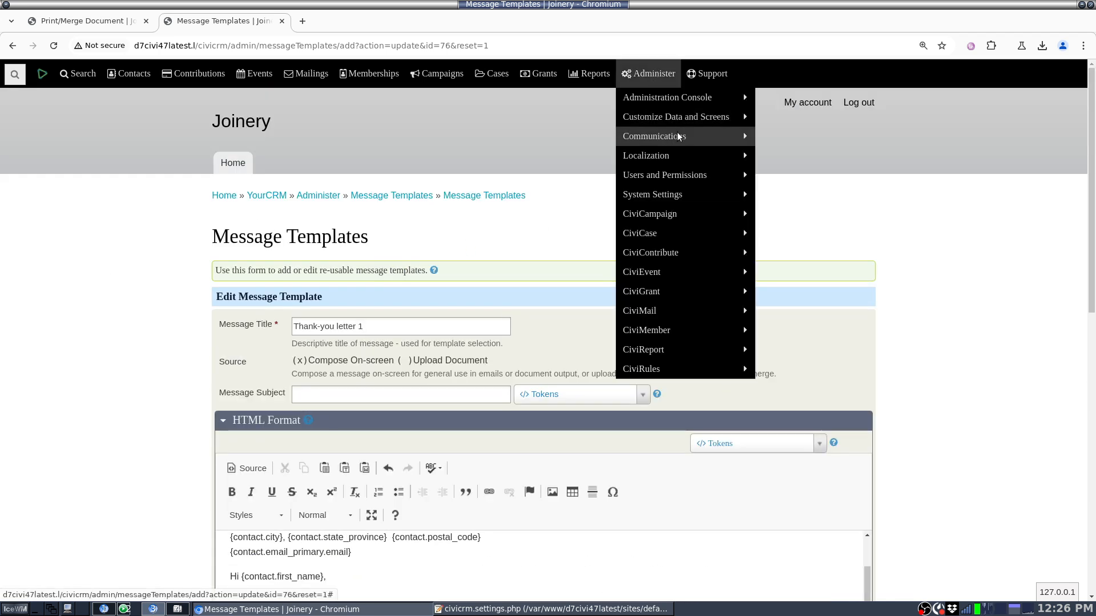
mouse_move(678, 135)
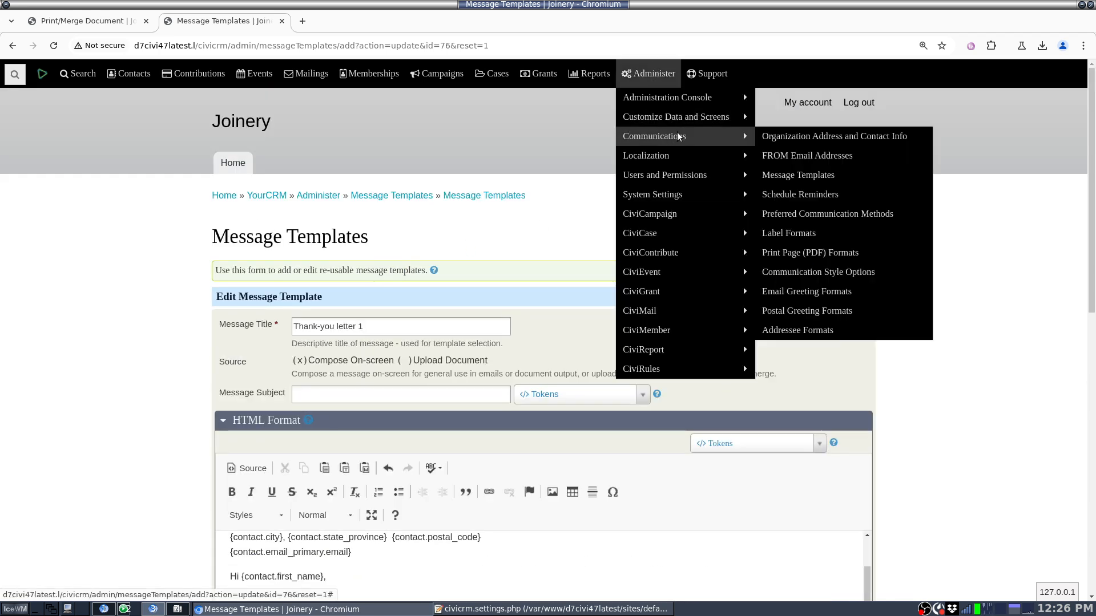
click(791, 175)
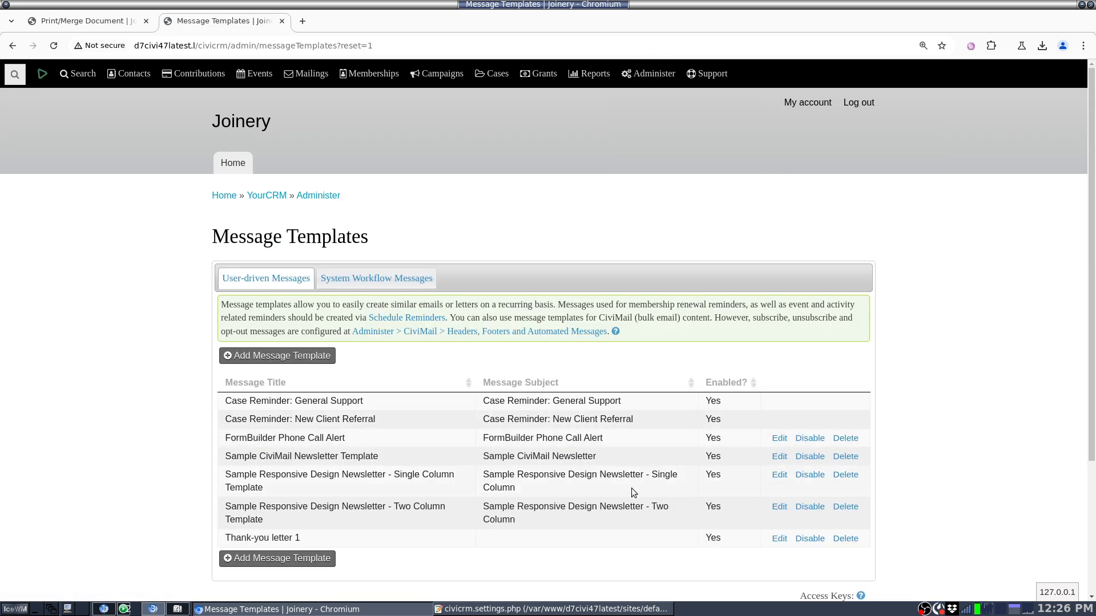
click(778, 539)
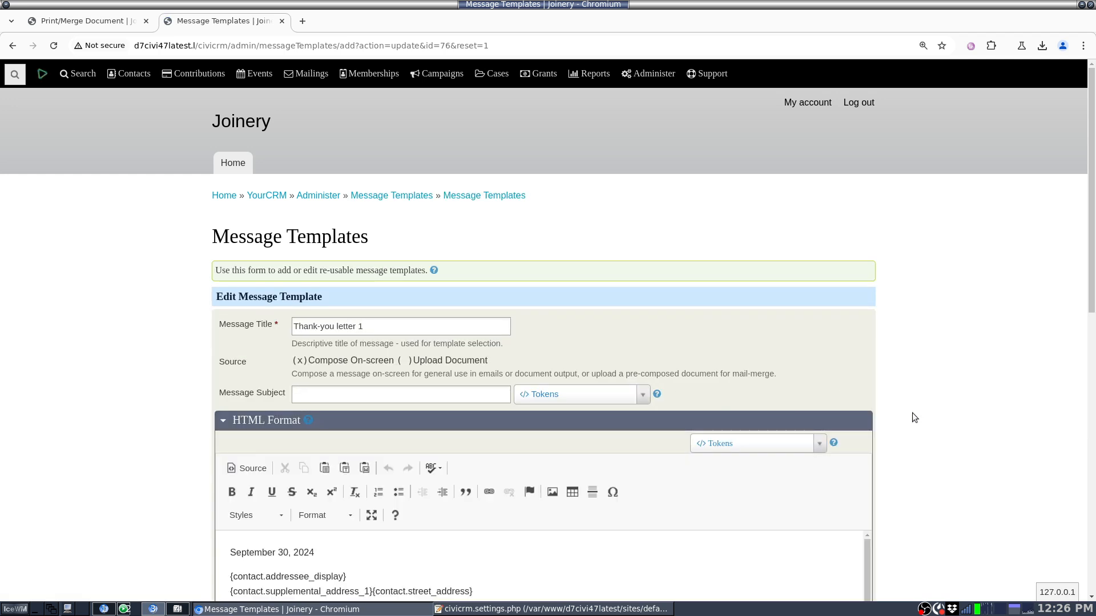
scroll(913, 413, down, 3)
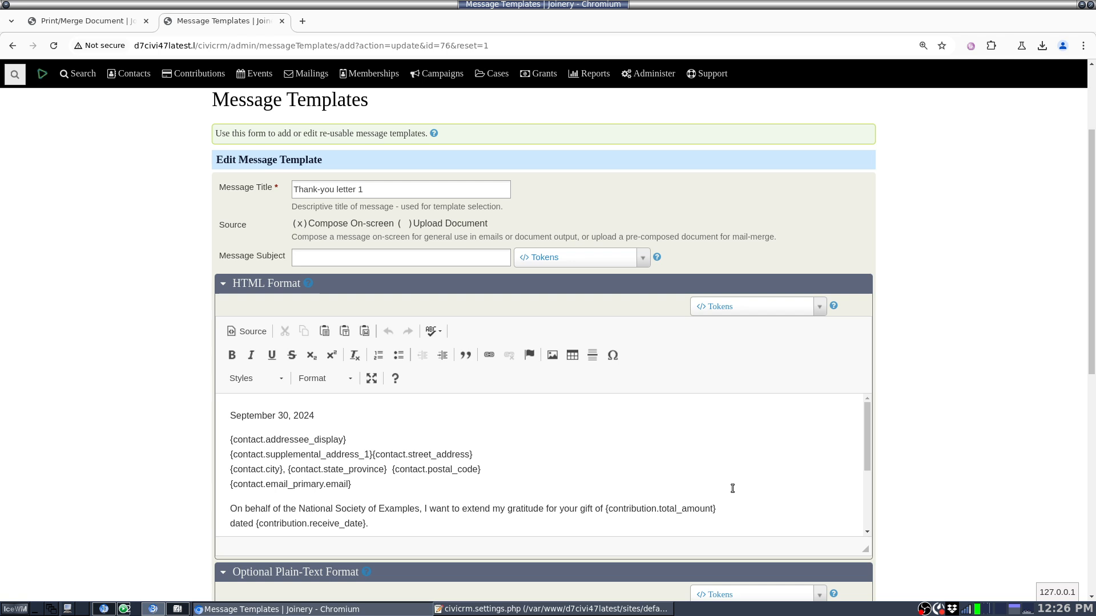
Step: Browse the tokens available for the template's HTML format and close the list without inserting one
click(766, 309)
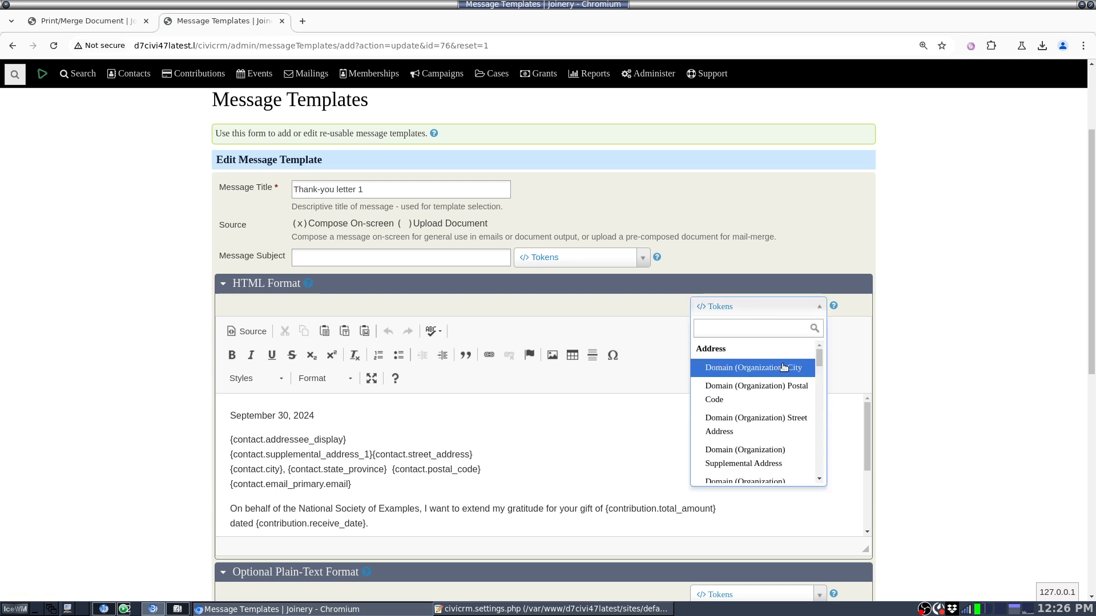
scroll(784, 367, down, 10)
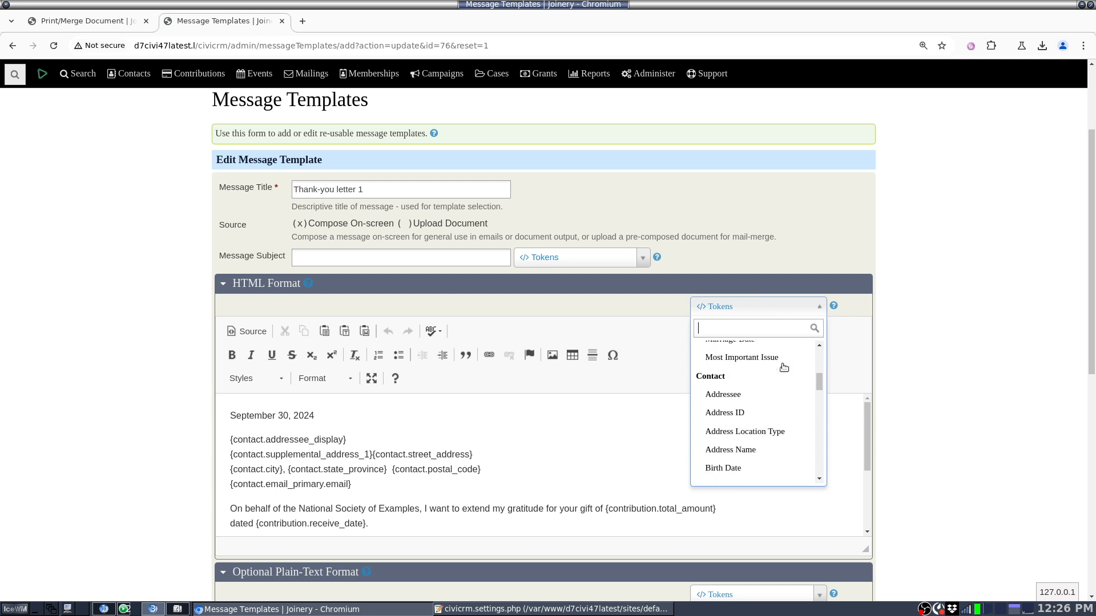
click(576, 535)
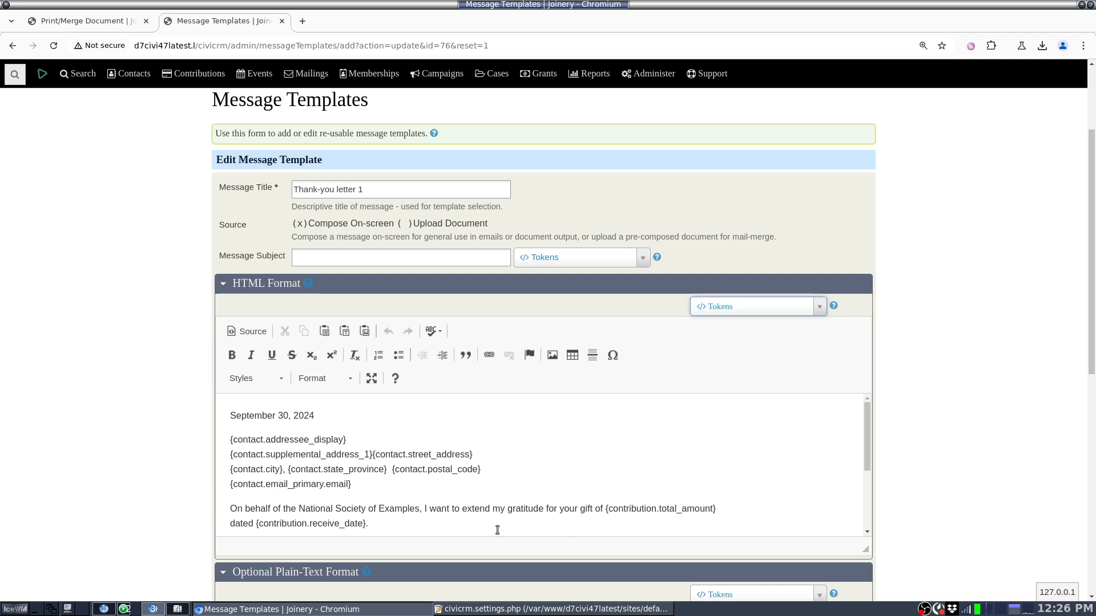
click(43, 343)
Step: Switch to the Print/Merge Document tab and review the contribution thank-you letter heading and the Use Template setting
click(50, 24)
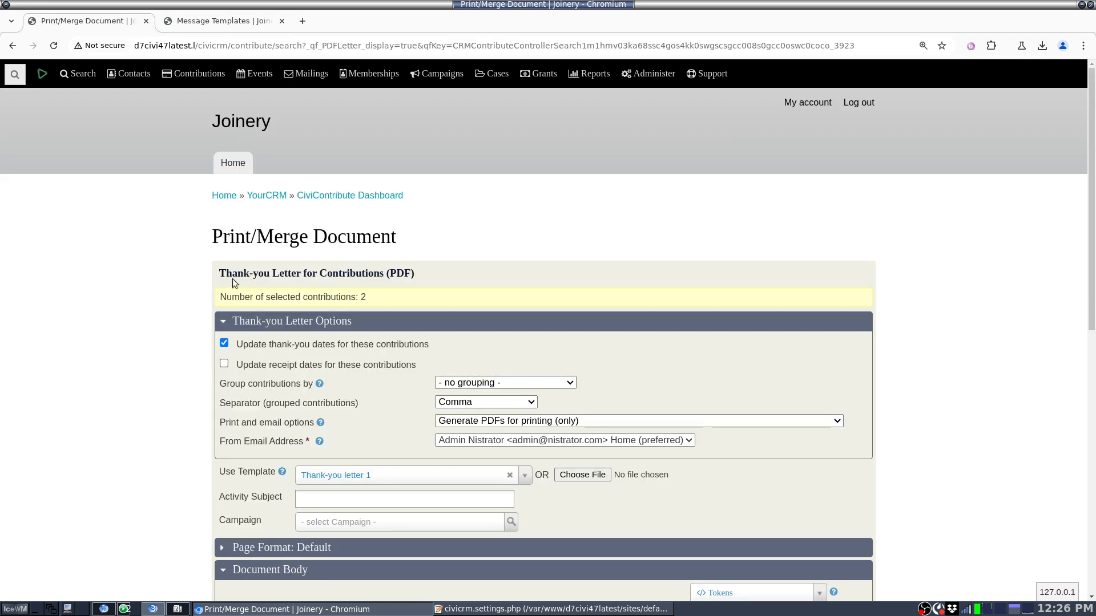
drag(232, 277, 391, 275)
click(392, 276)
scroll(392, 276, down, 3)
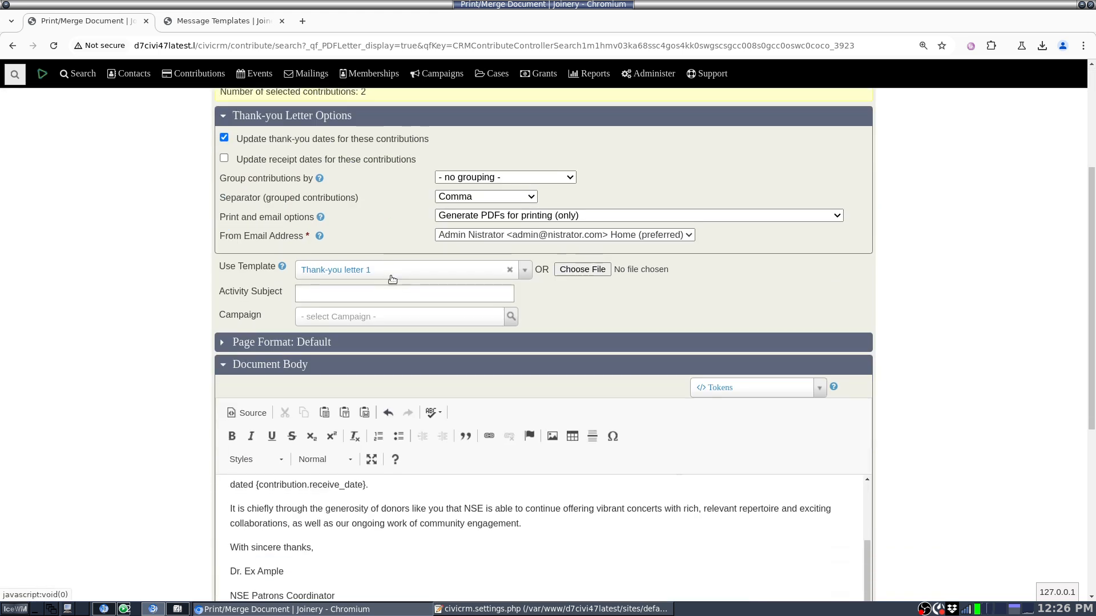
drag(219, 269, 273, 266)
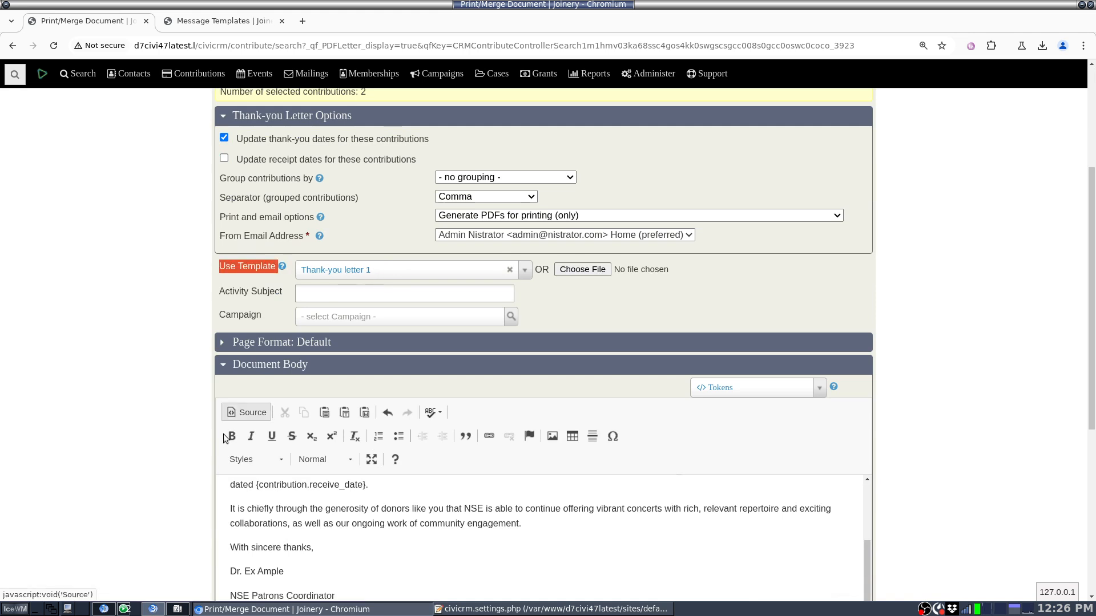
Step: Add a paragraph above "On behalf of" in the document body and insert the contribution's assessment token {contribution.custom_13}, searching for "asse"
click(420, 568)
scroll(420, 567, up, 1)
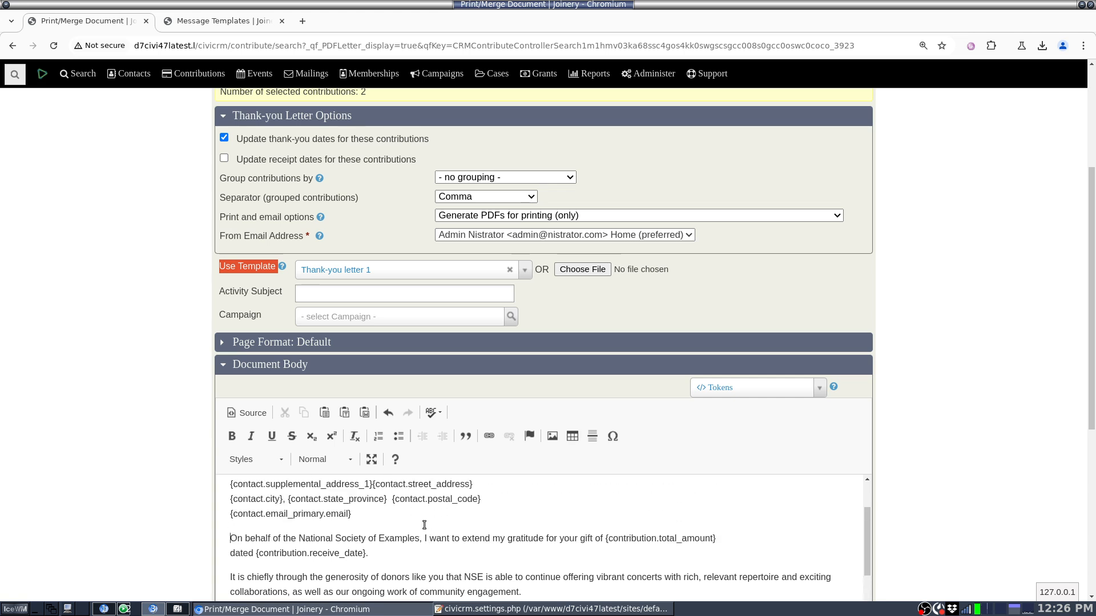
key(Return)
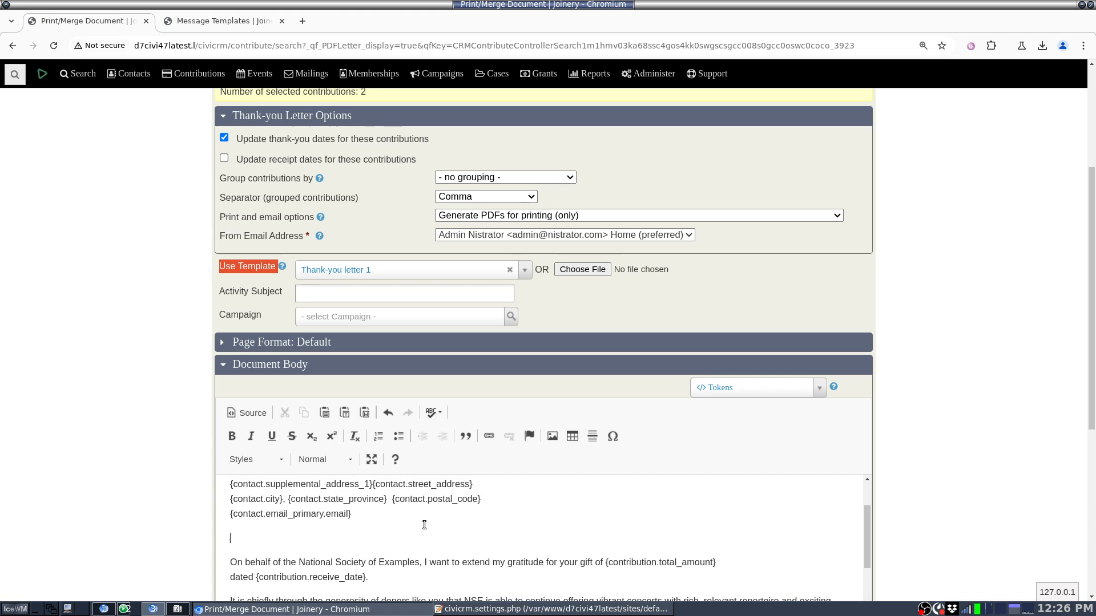
click(775, 389)
text(asse)
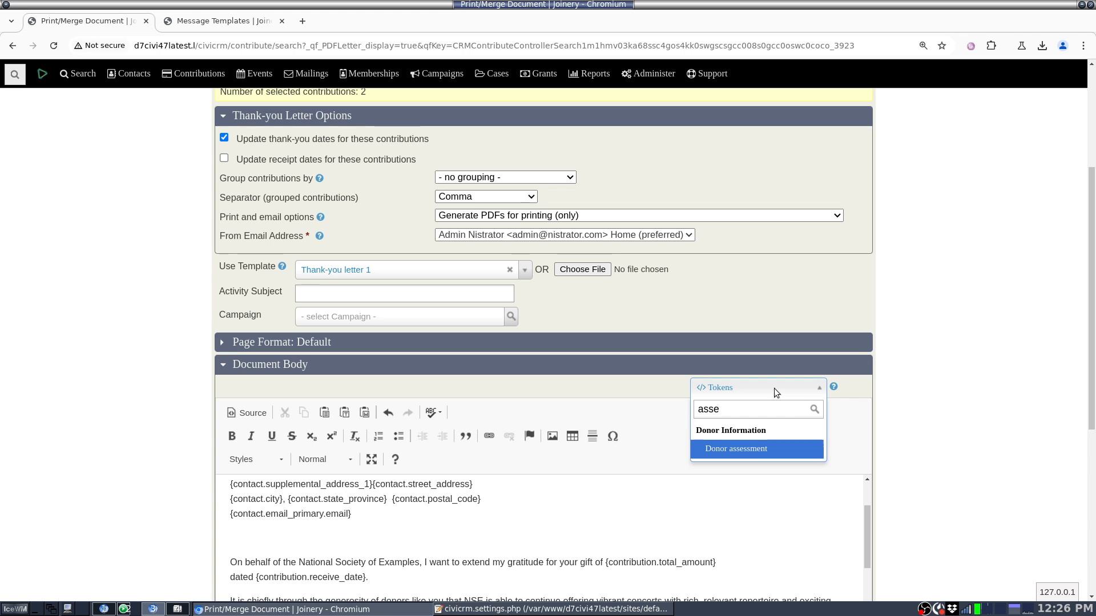
key(Return)
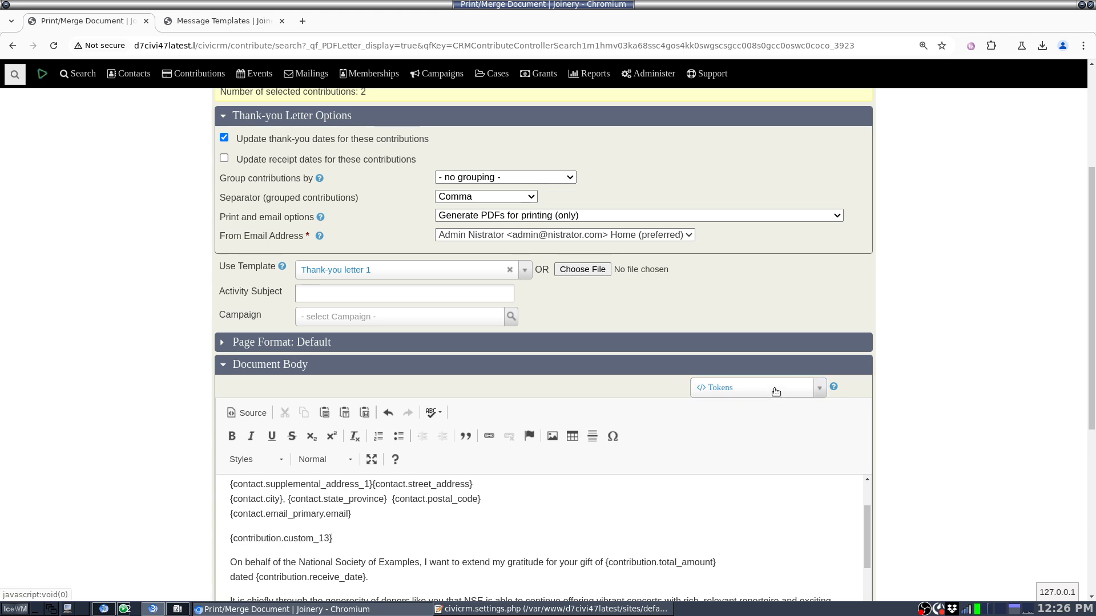
Step: Insert the contribution token {contribution.custom_6} in a new paragraph below the assessment token, searching for "how"
key(Return)
click(774, 388)
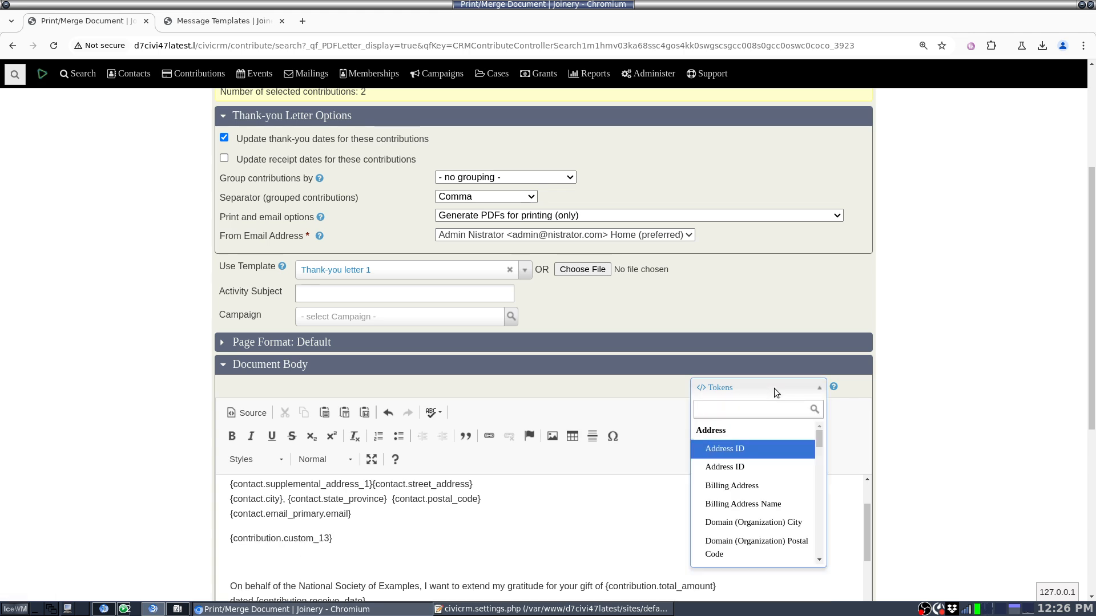
text(how)
key(Return)
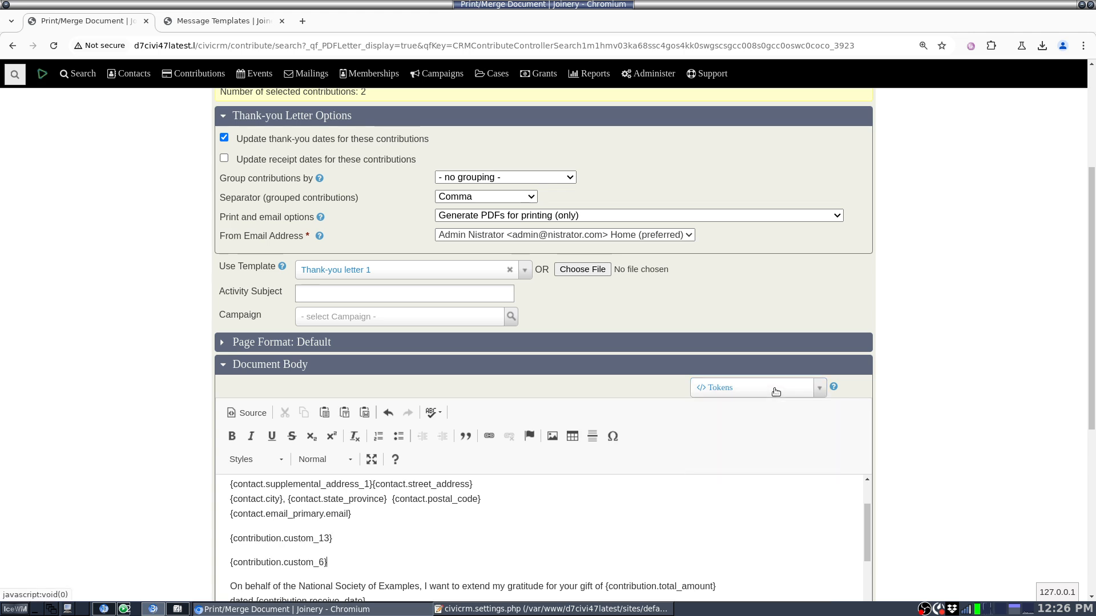
Step: Label the {contribution.custom_6} token "How long:" and the {contribution.custom_13} token "Assessment:"
text(How long:)
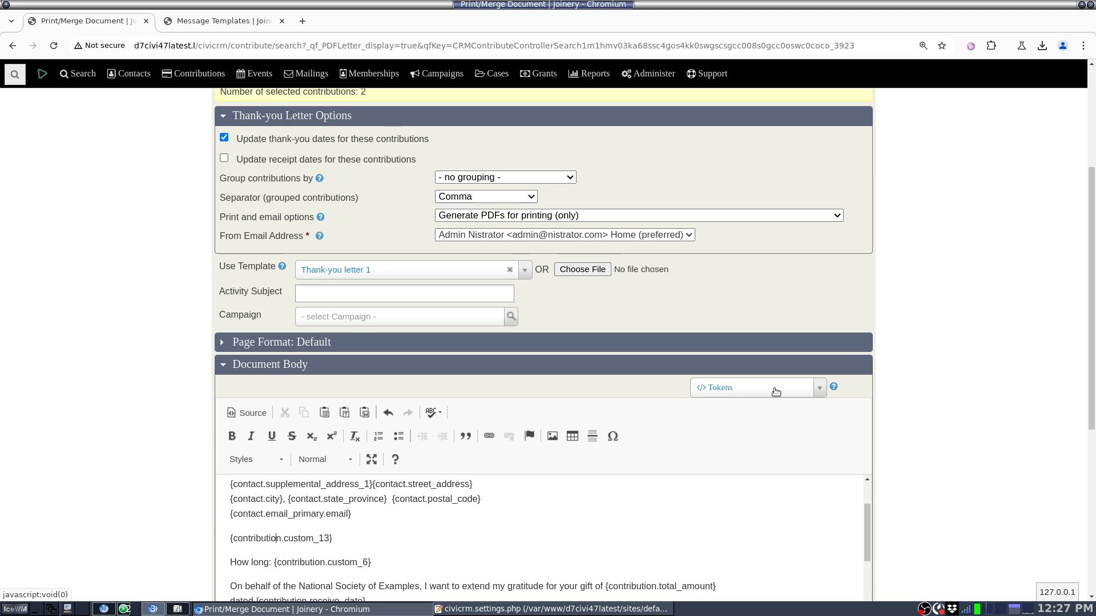
key(Home)
text(Assessment)
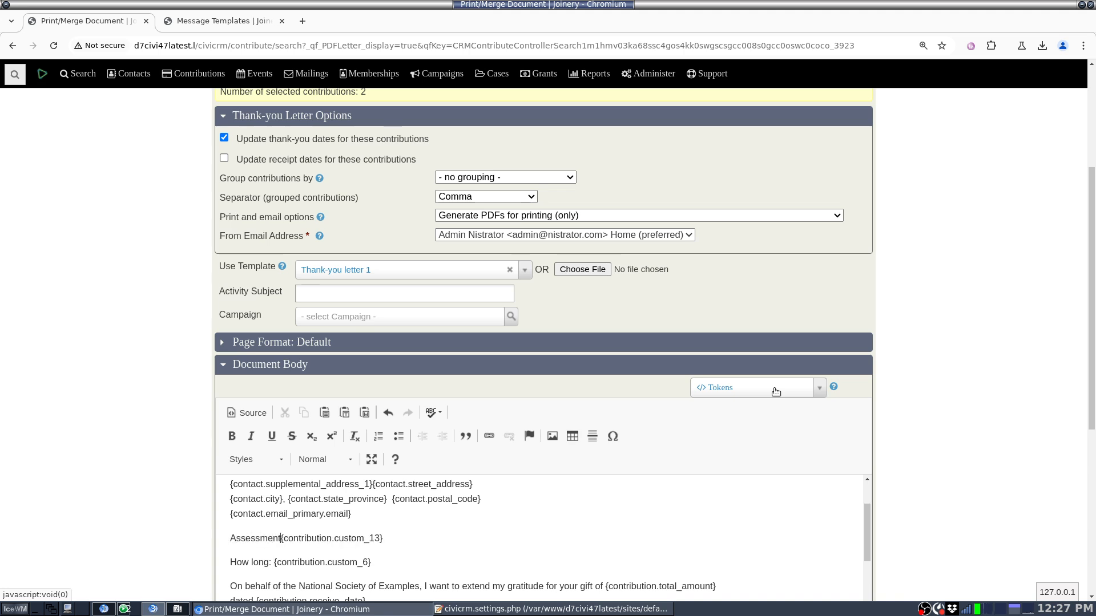
text(:)
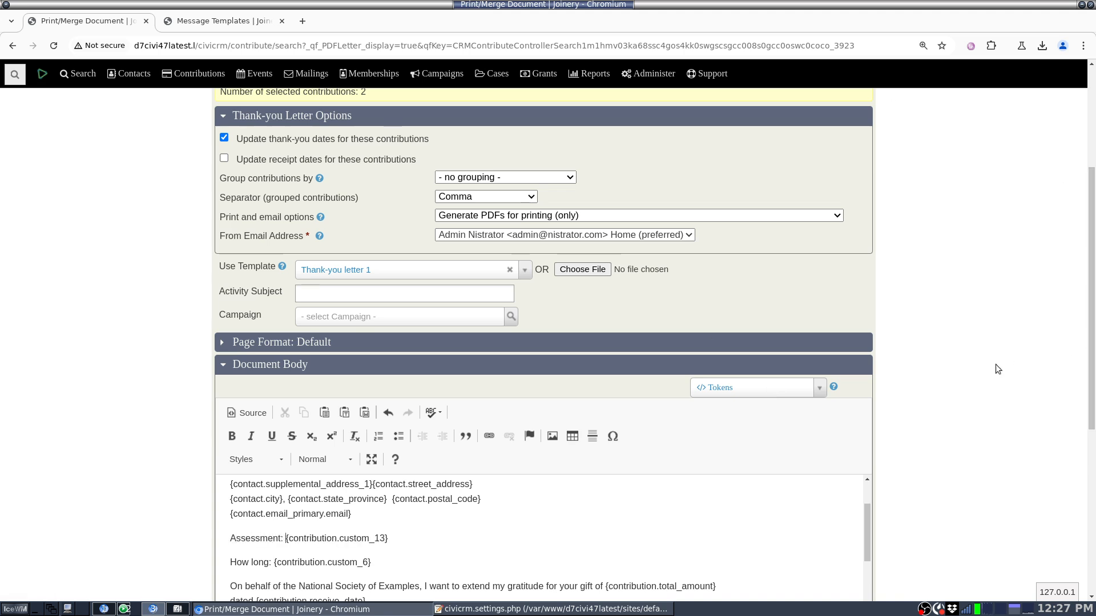
Step: Generate a PDF preview of the thank-you letters and check the Assessment and How long lines on both pages
scroll(996, 364, down, 5)
click(371, 383)
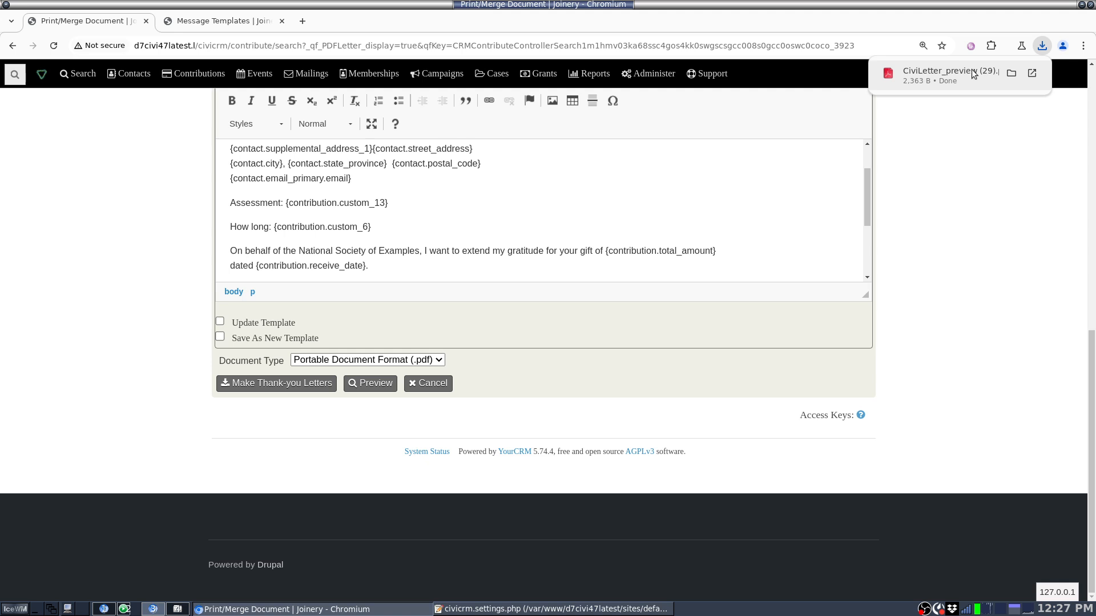
click(947, 71)
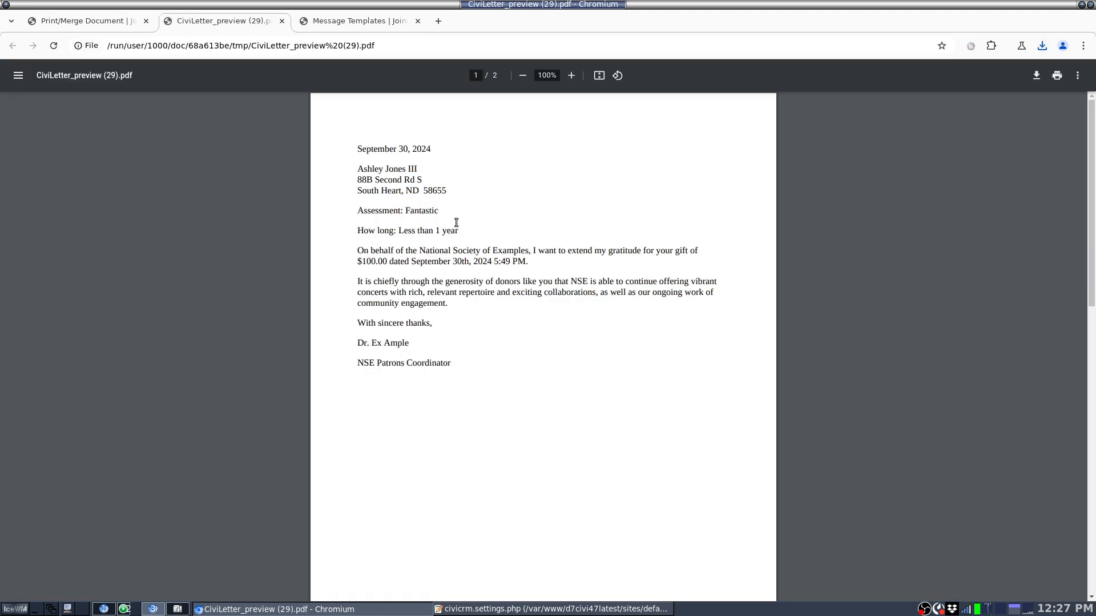
drag(430, 199, 448, 210)
click(451, 212)
scroll(471, 234, down, 7)
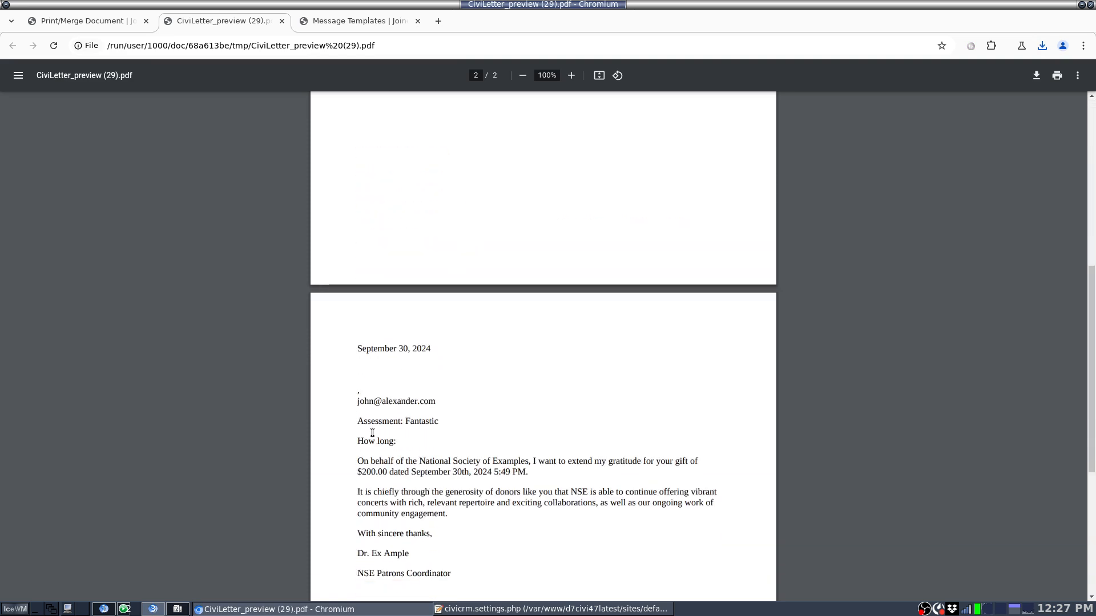
drag(373, 433, 417, 444)
click(417, 445)
Step: Compare the document body on the Print/Merge Document page with the "Thank-you letter 1" editor on the Message Templates page
click(35, 23)
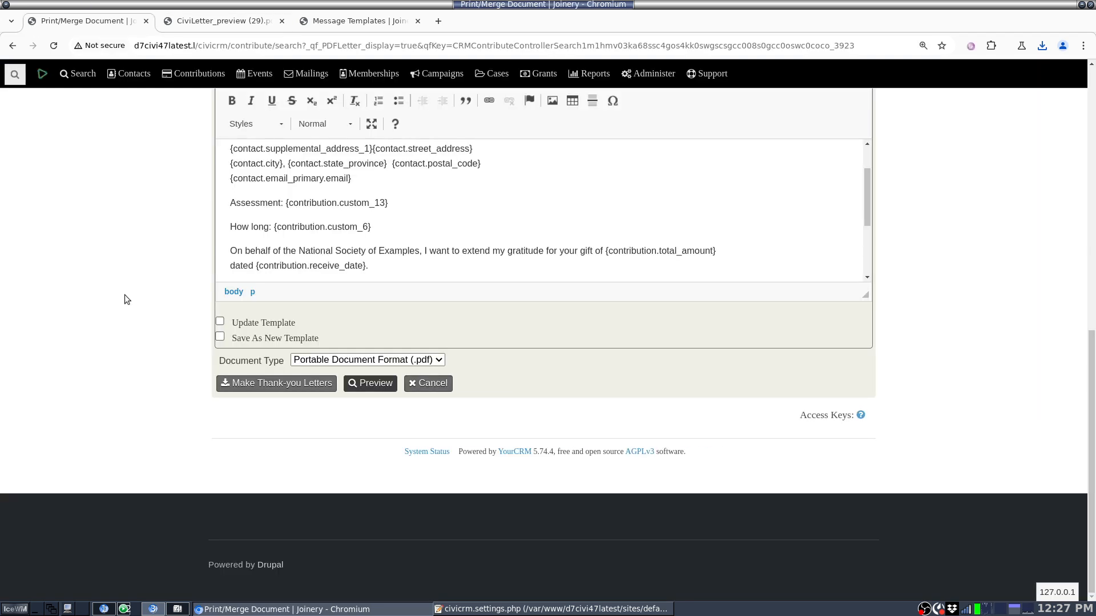
scroll(125, 295, up, 5)
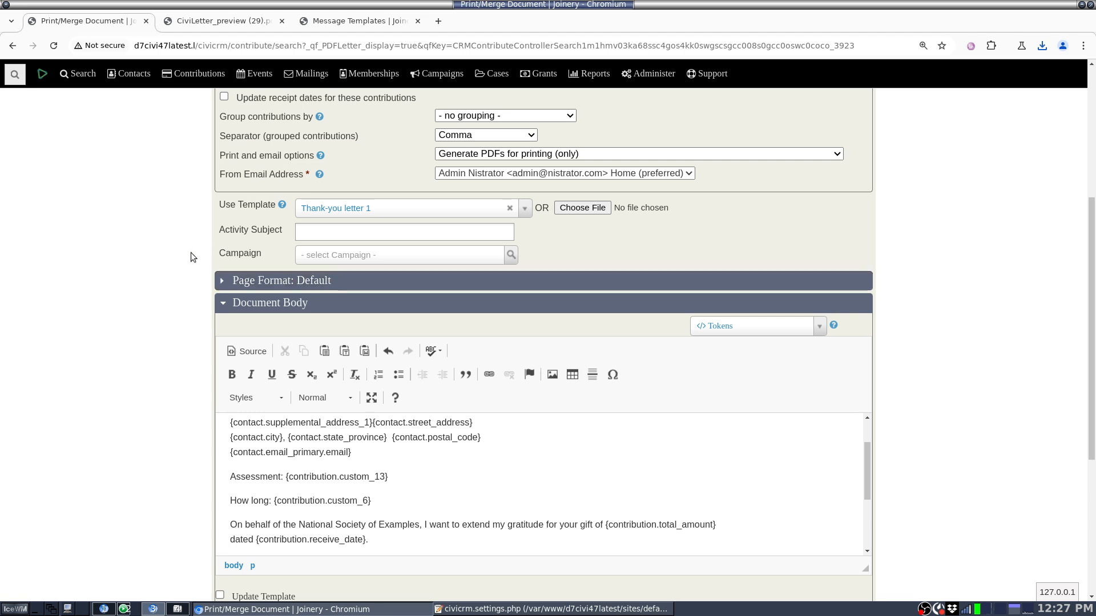
click(360, 21)
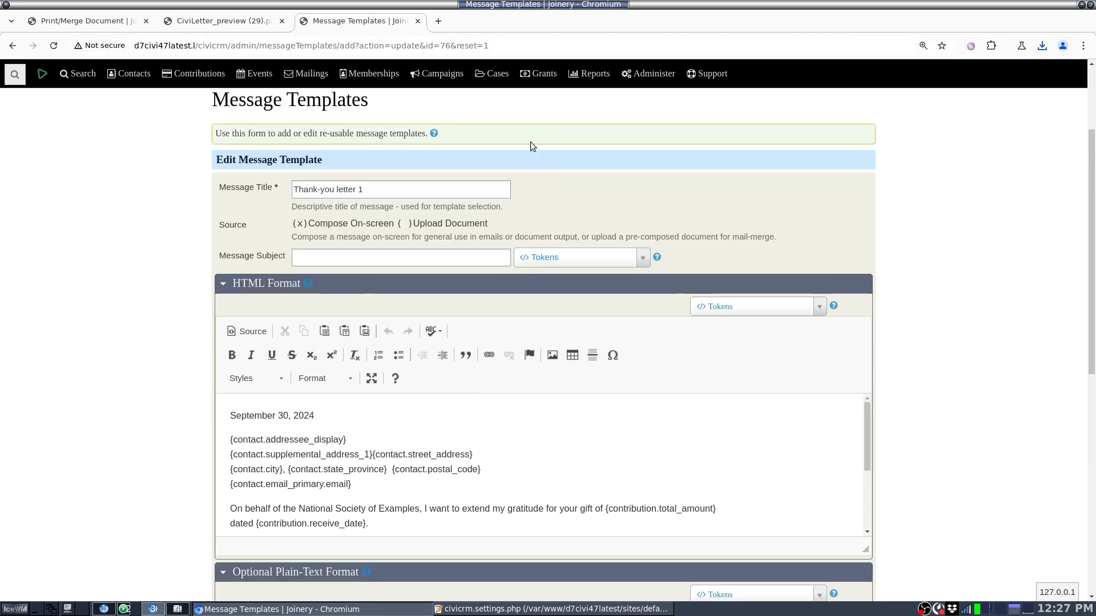
scroll(217, 100, up, 3)
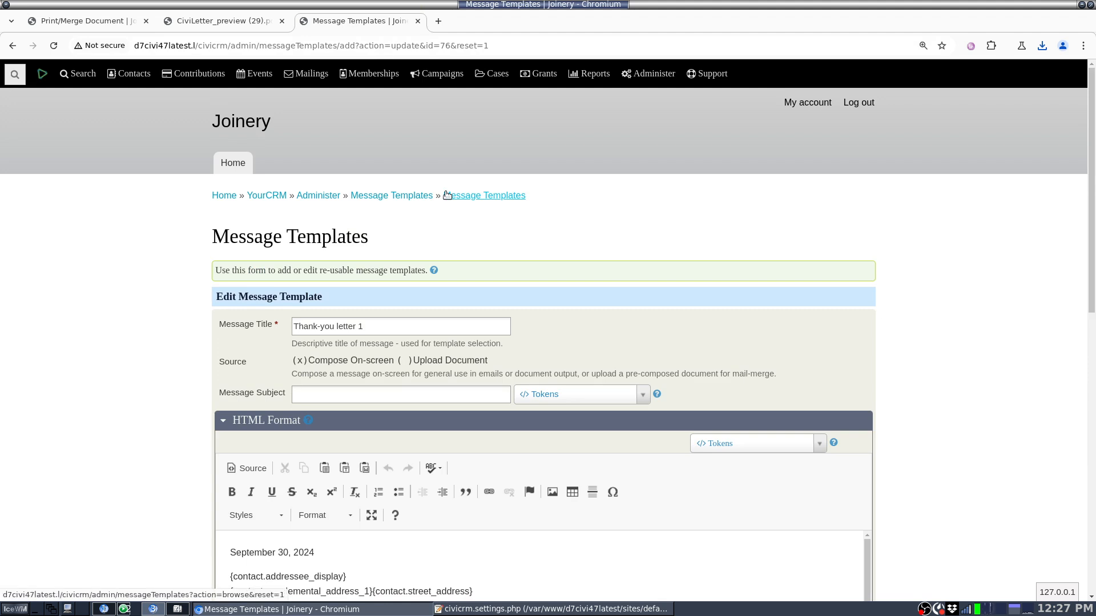
Step: Return to the Print/Merge Document page, enable Update Template and generate another PDF preview of the letters
click(58, 21)
scroll(60, 378, down, 2)
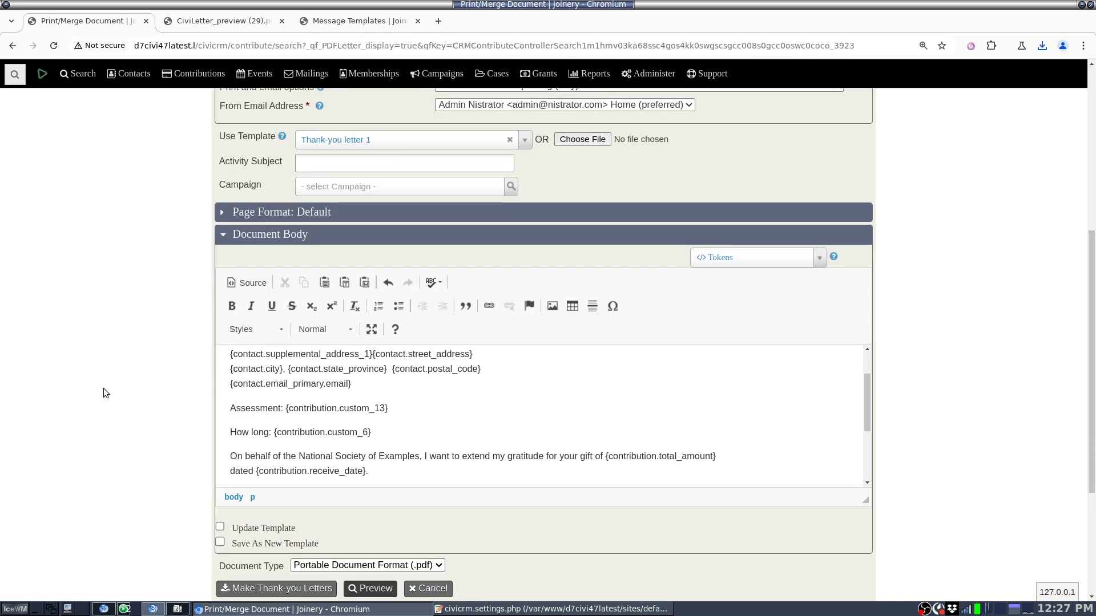
click(257, 529)
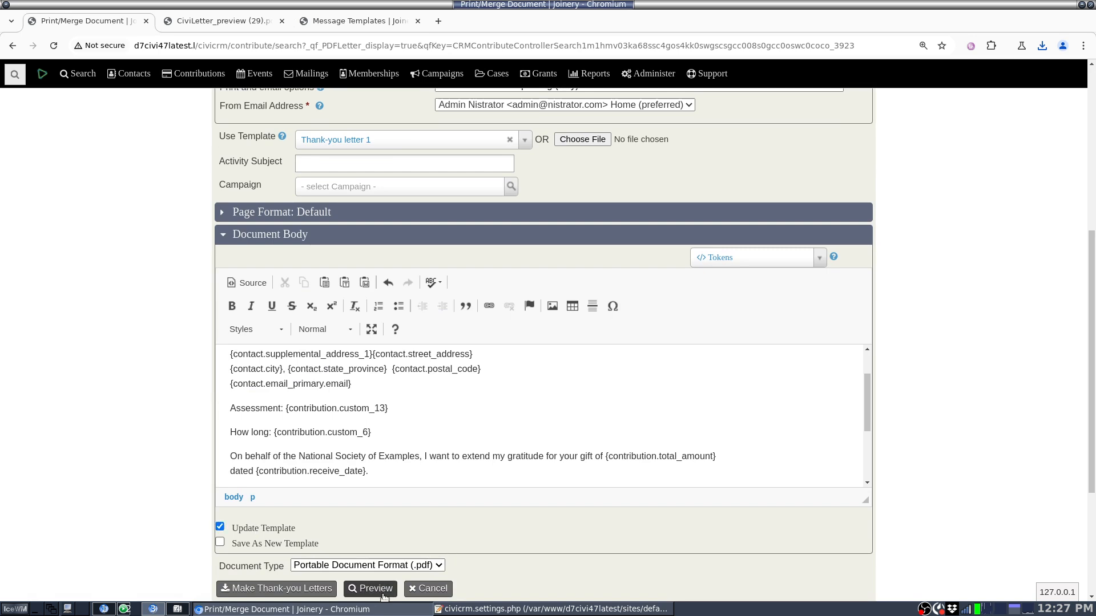
click(363, 591)
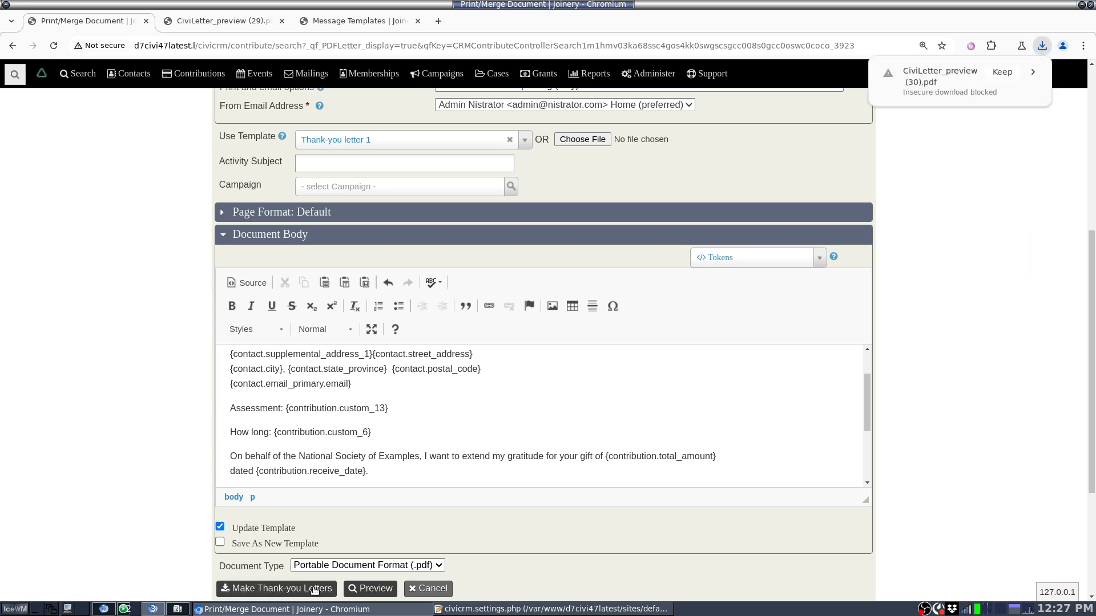
Step: Reload the "Thank-you letter 1" editor on the Message Templates page and check its Assessment and How long token lines
drag(354, 373, 393, 417)
click(393, 422)
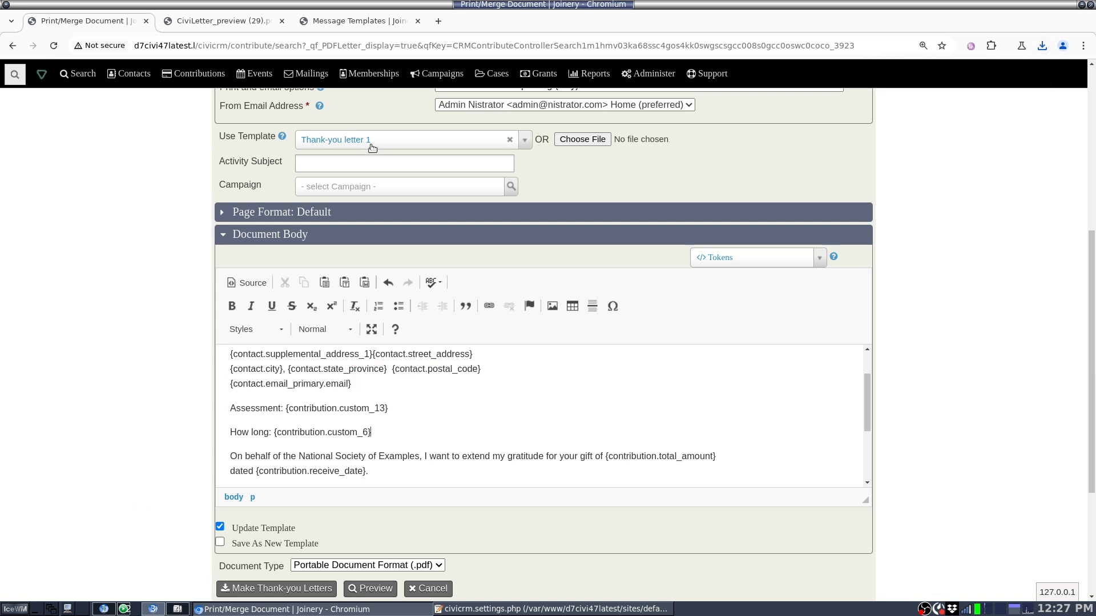
click(346, 24)
click(54, 46)
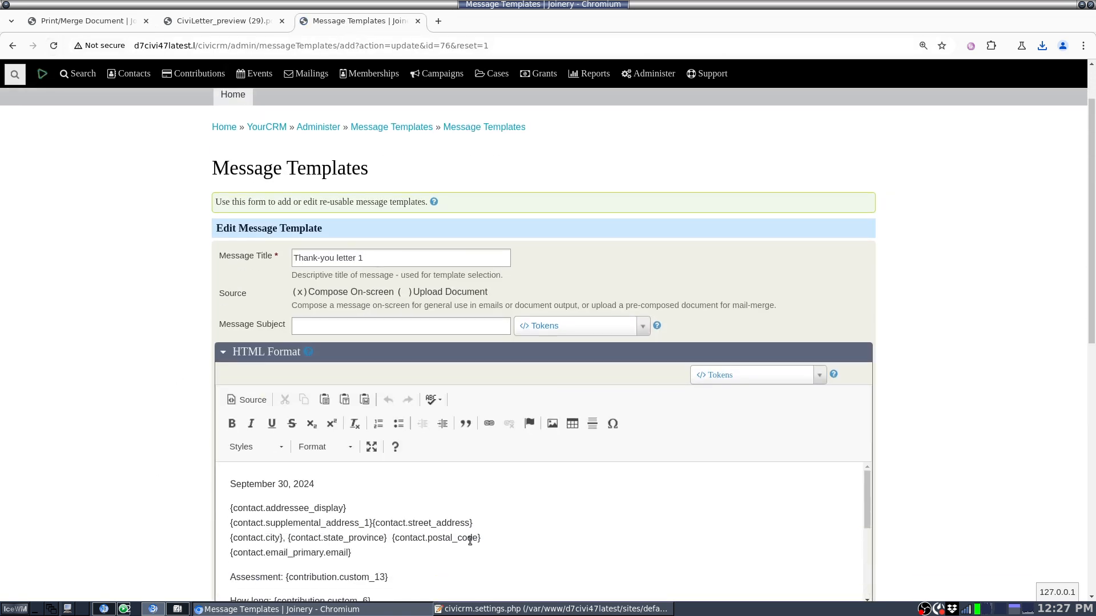
scroll(470, 540, down, 3)
drag(448, 541, 448, 495)
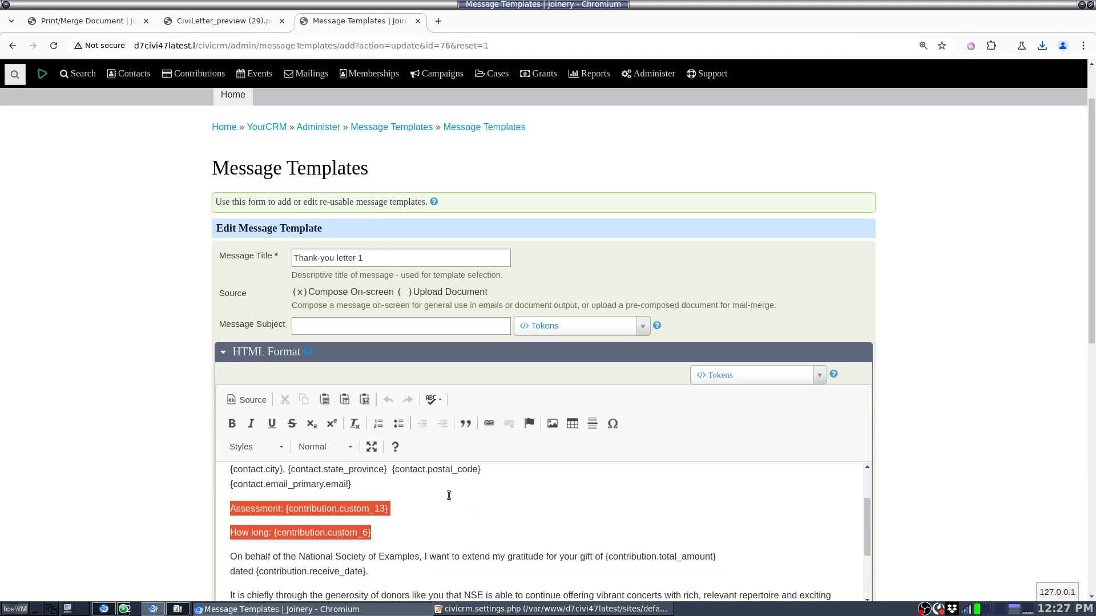
key(Left)
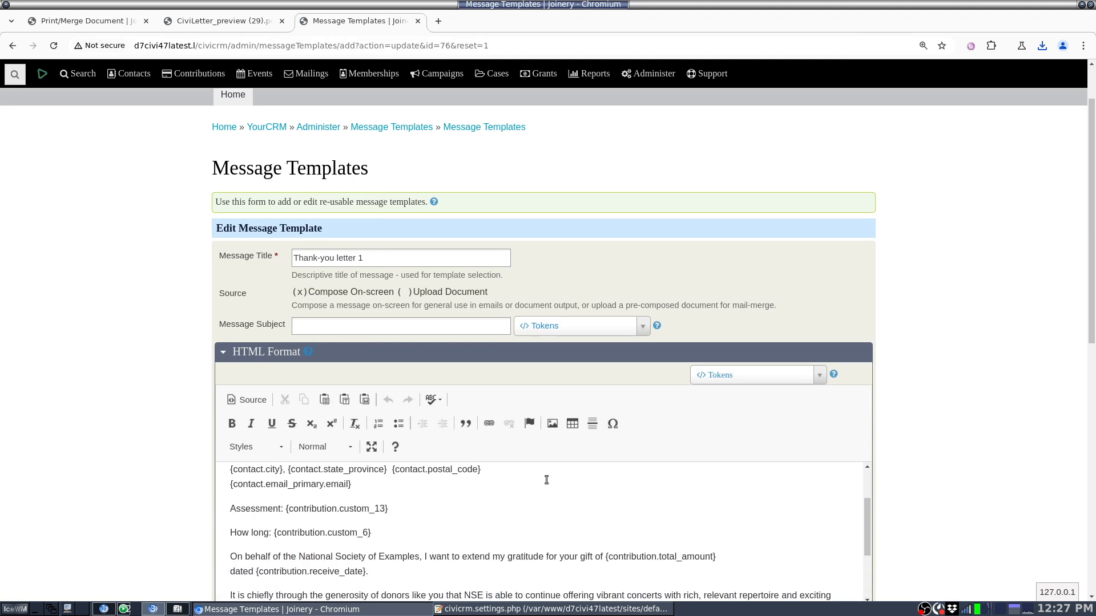
Step: Examine the tokens offered for the HTML body of the "Thank-you letter 1" message template, without inserting any
click(756, 375)
click(757, 376)
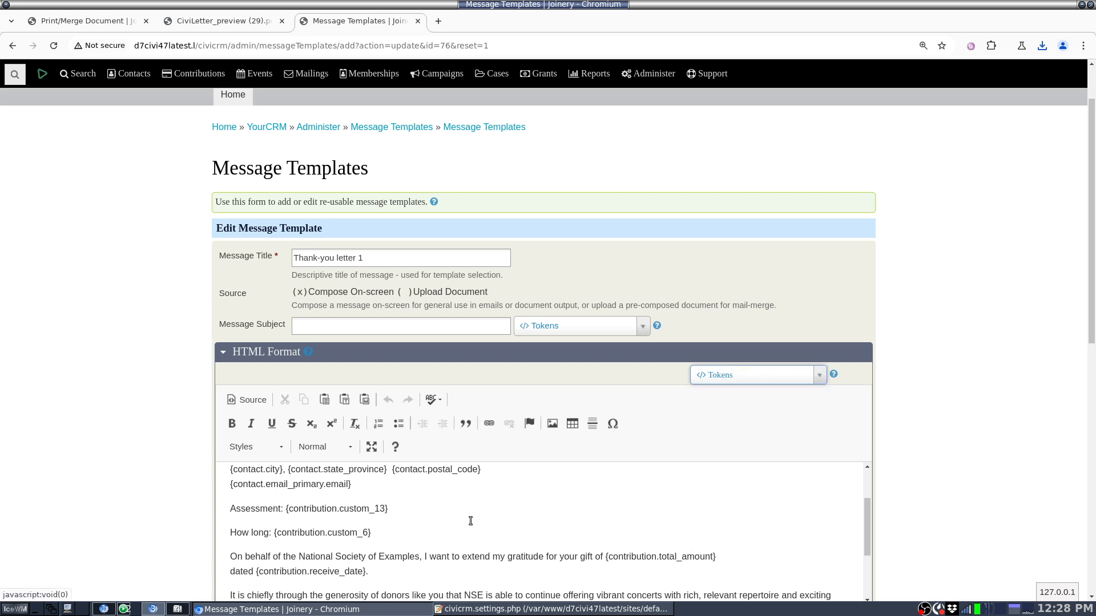
triple_click(417, 507)
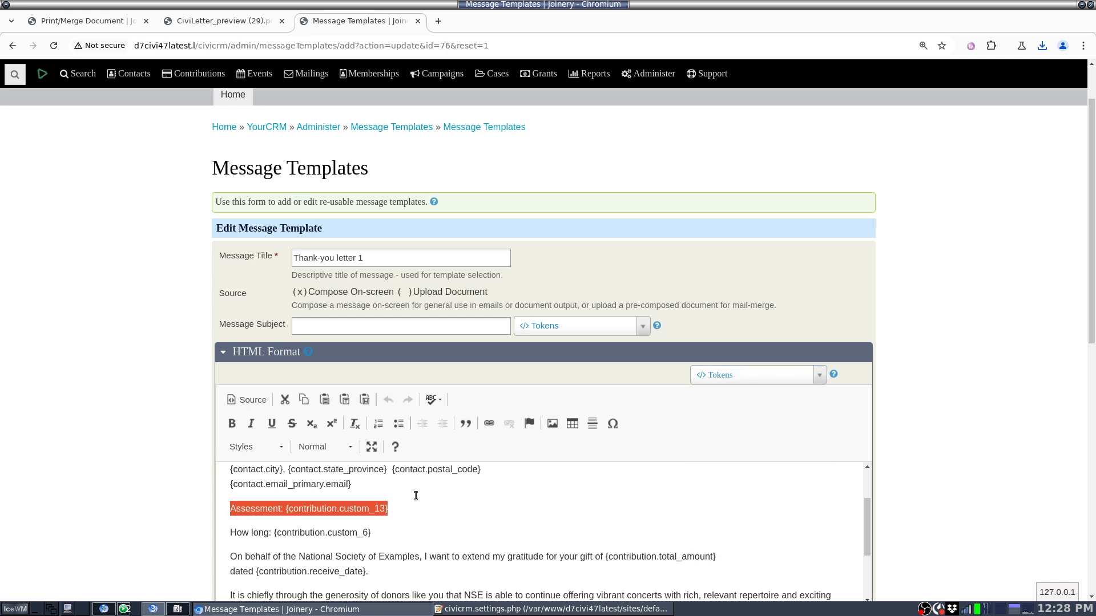
triple_click(404, 532)
click(398, 519)
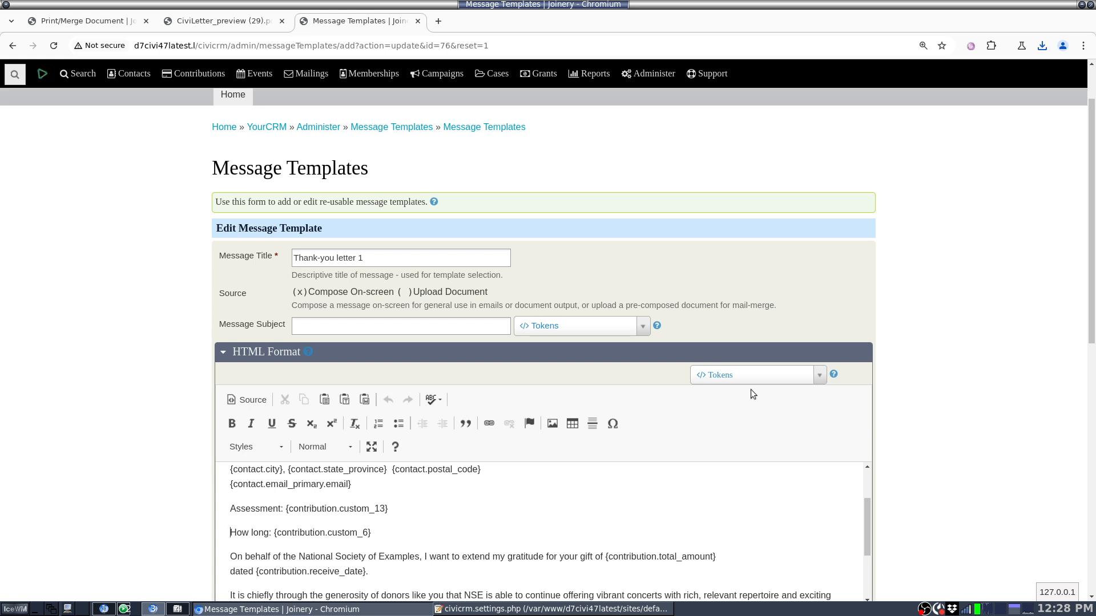
click(765, 375)
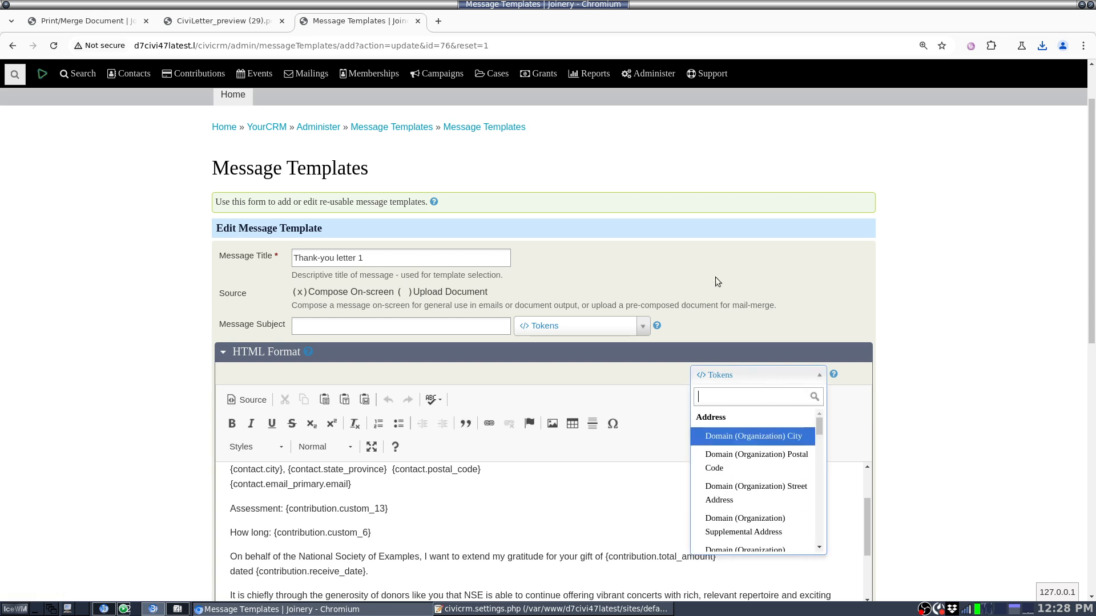
click(601, 142)
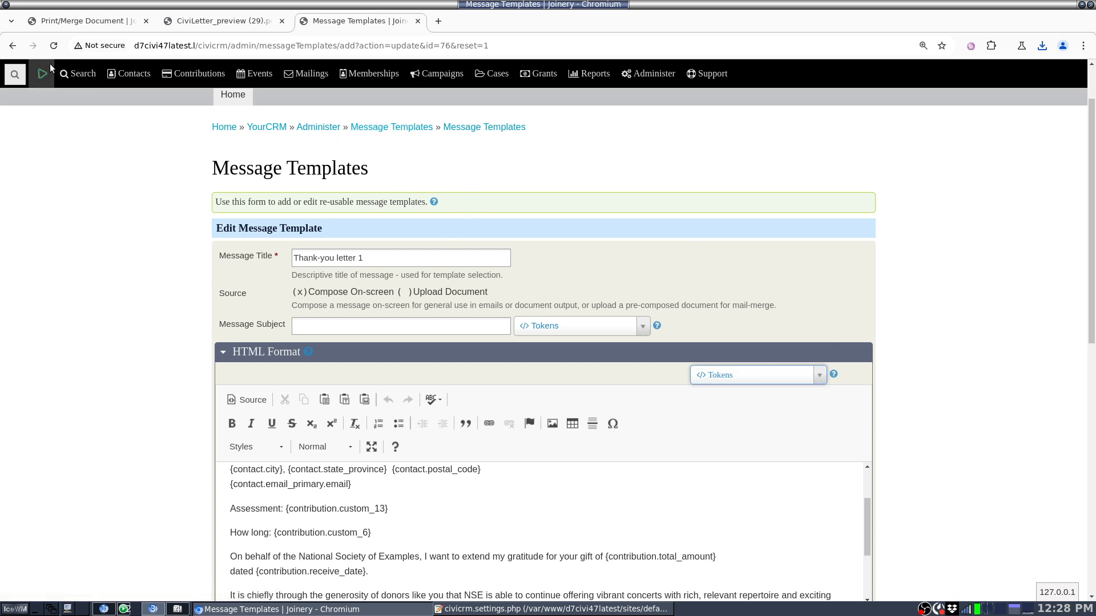
Step: Return to the Print/Merge Document page and review the tokens offered for the document body and the Update Template option
click(55, 22)
scroll(110, 303, up, 3)
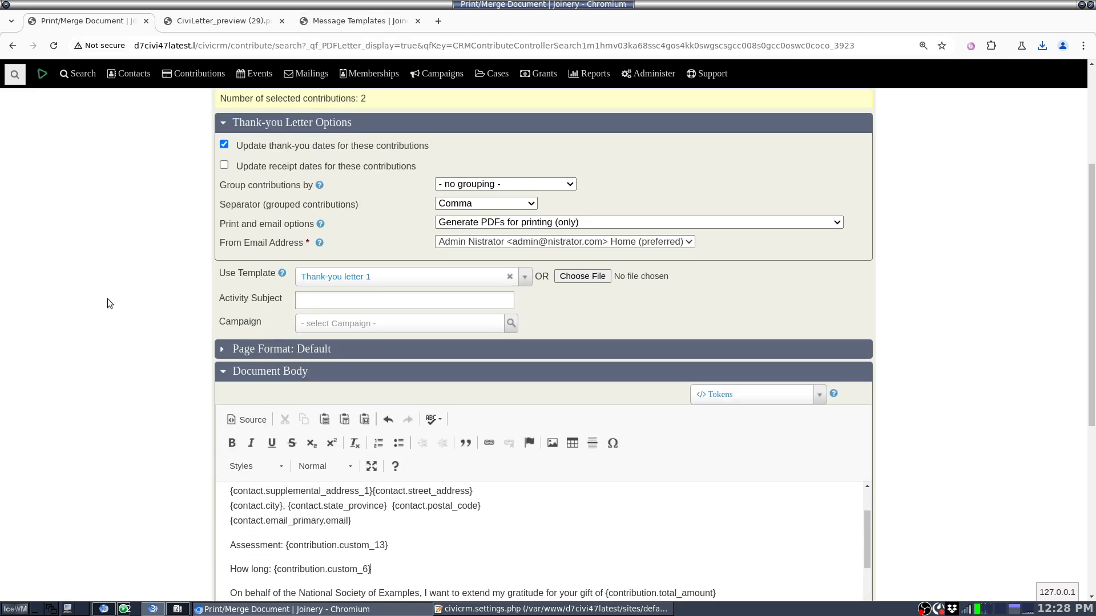
scroll(59, 259, up, 4)
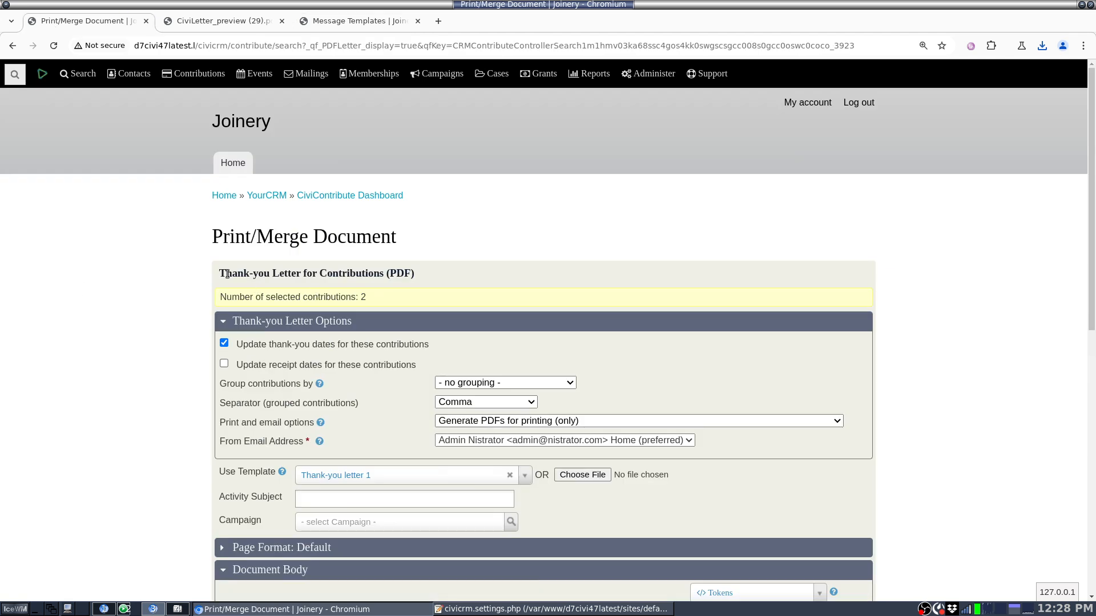
drag(289, 273, 390, 277)
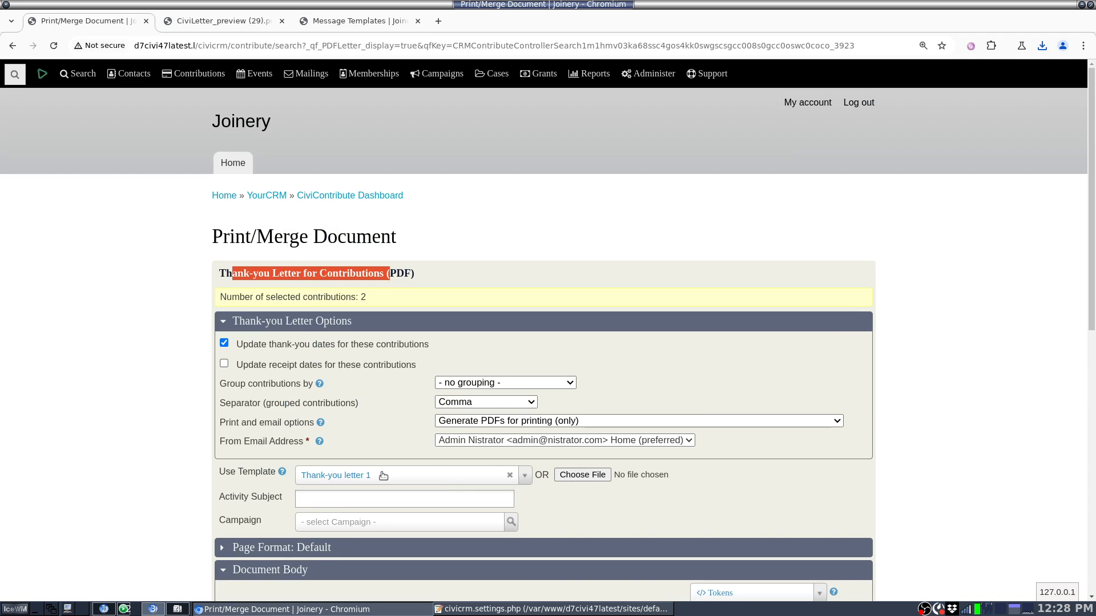
scroll(131, 463, down, 4)
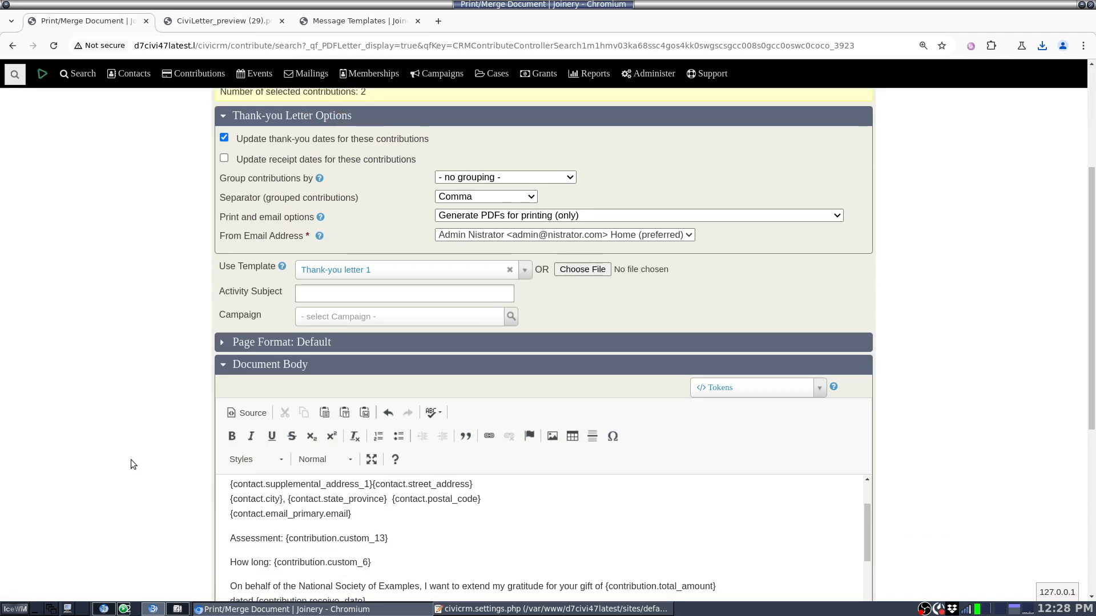
click(749, 390)
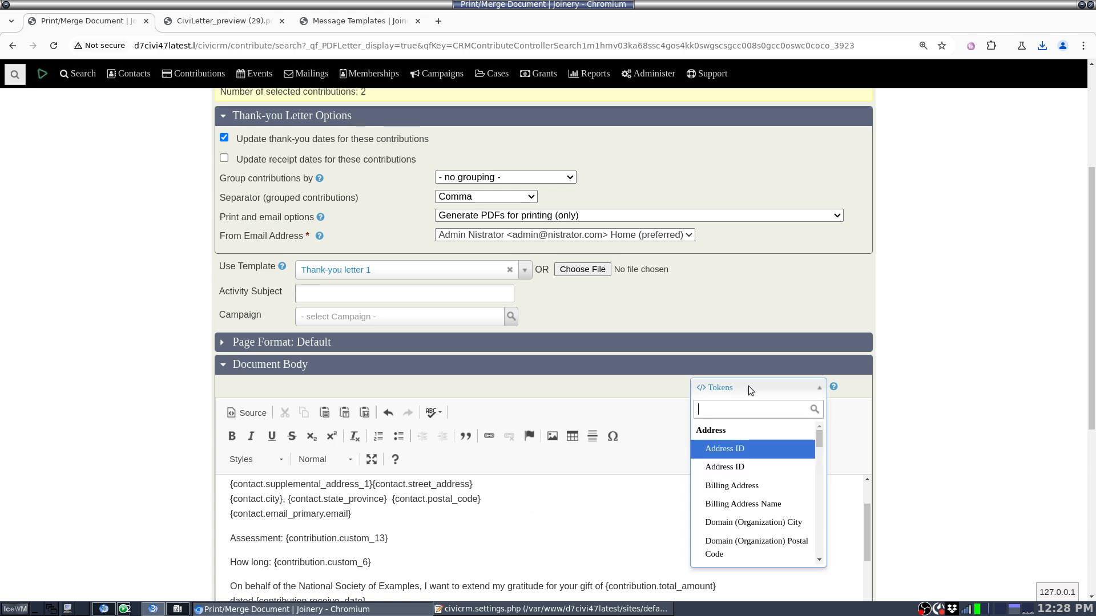
click(179, 461)
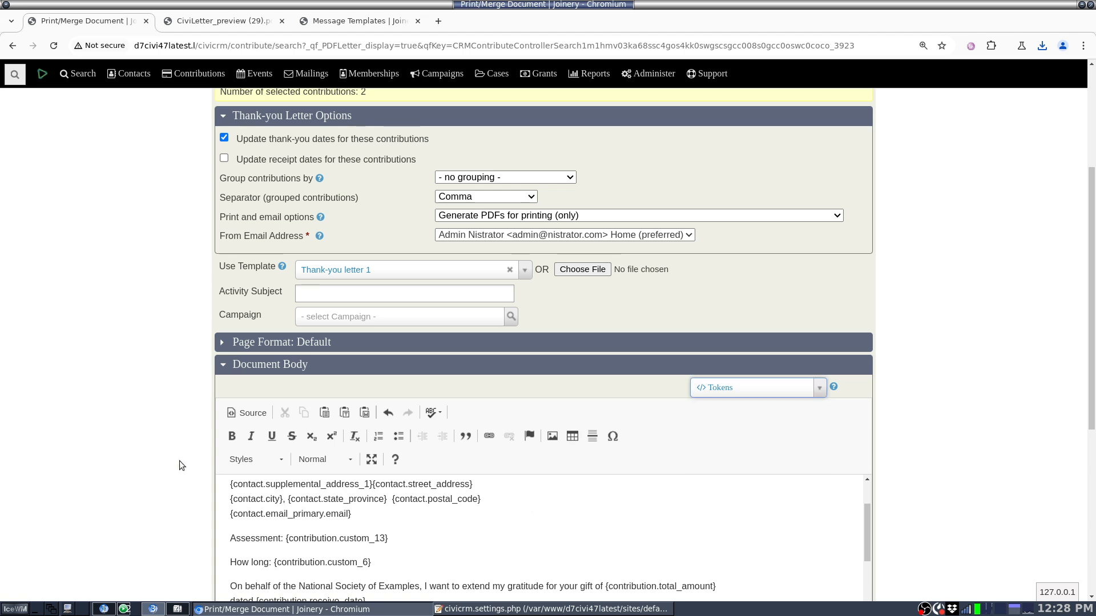
scroll(179, 461, down, 5)
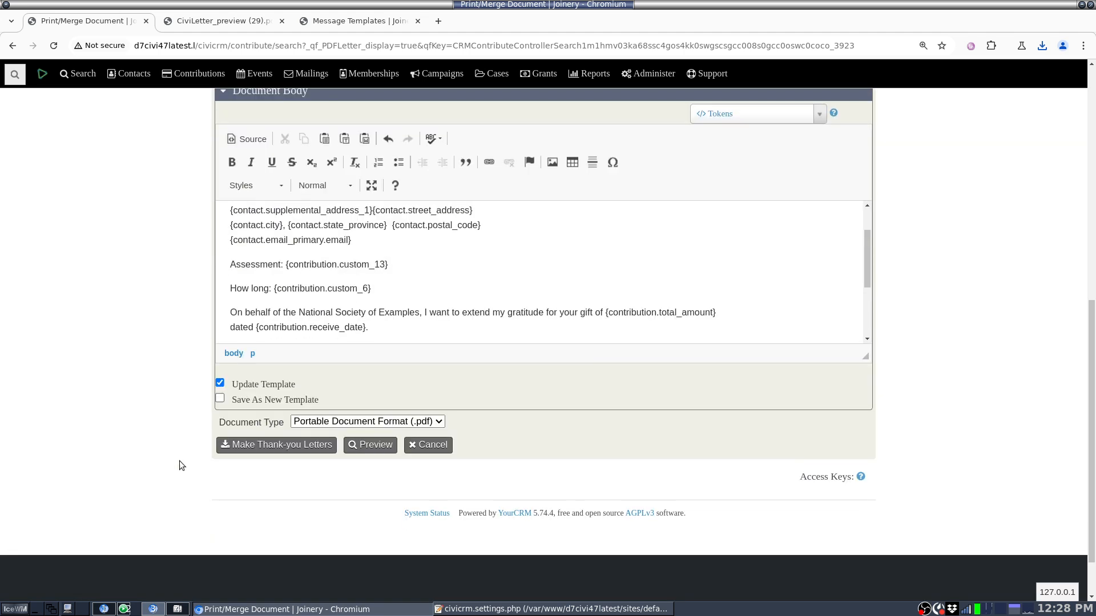
double_click(259, 383)
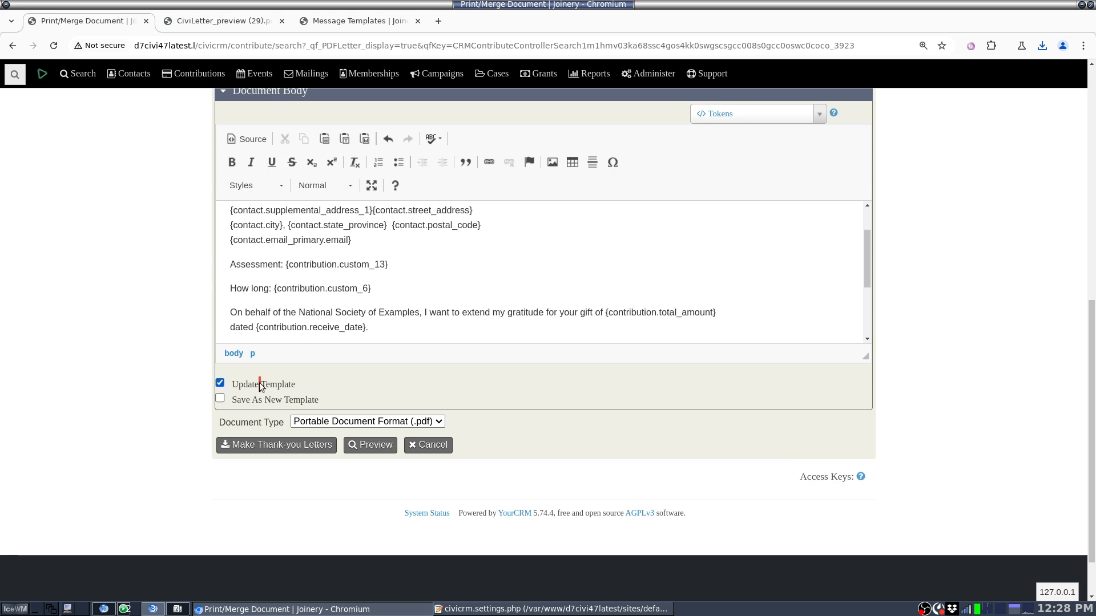